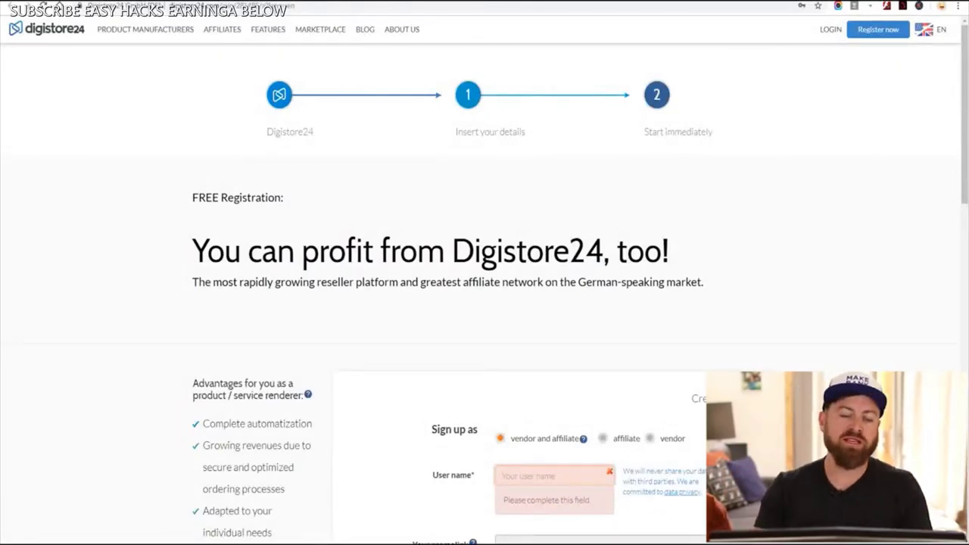
Enlarge the Digistore24 registration page to 400% to examine its logo, and restore it to 100%
key("ctrl+plus")
key("ctrl+plus")
key("ctrl+plus")
key("ctrl+plus")
key("ctrl+plus")
key("ctrl+plus")
key("ctrl+plus")
key("ctrl+plus")
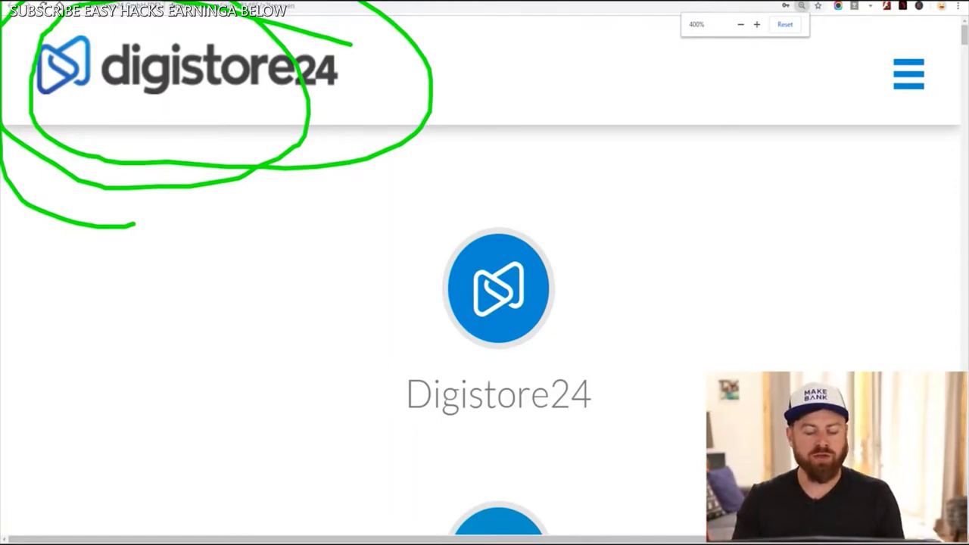
key("ctrl+minus")
key("ctrl+minus")
key("ctrl+minus")
key("ctrl+minus")
key("ctrl+minus")
key("ctrl+minus")
key("ctrl+minus")
key("ctrl+minus")
key("ctrl+minus")
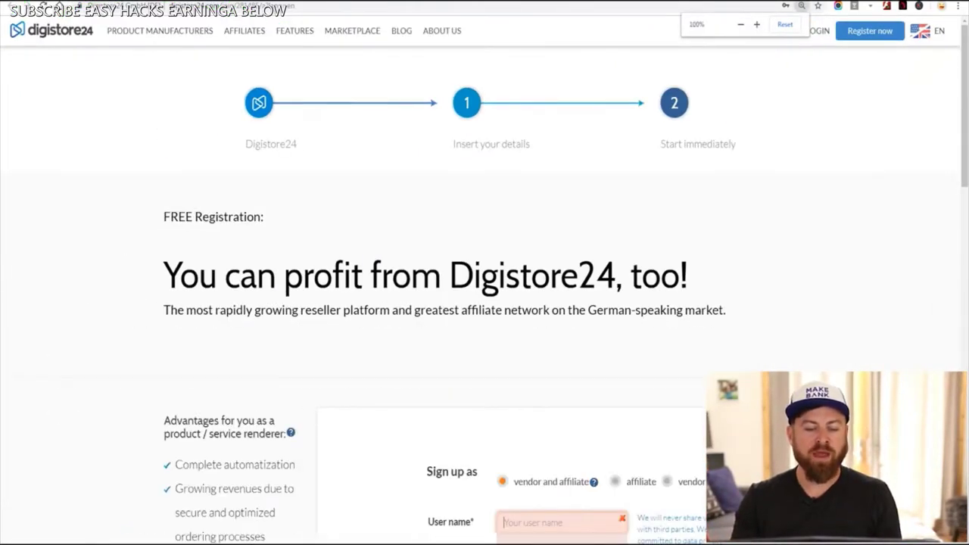
Examine the Digistore24 account creation form, marking it with freehand pen strokes, and clear the annotations
scroll(484, 280, "down", 2)
scroll(484, 303, "down", 8)
scroll(485, 303, "up", 8)
mouse_move(401, 204)
left_mouse_down()
mouse_move(433, 408)
mouse_move(571, 106)
mouse_move(113, 129)
mouse_move(451, 201)
left_mouse_up()
left_click_drag(293, 145, 566, 127)
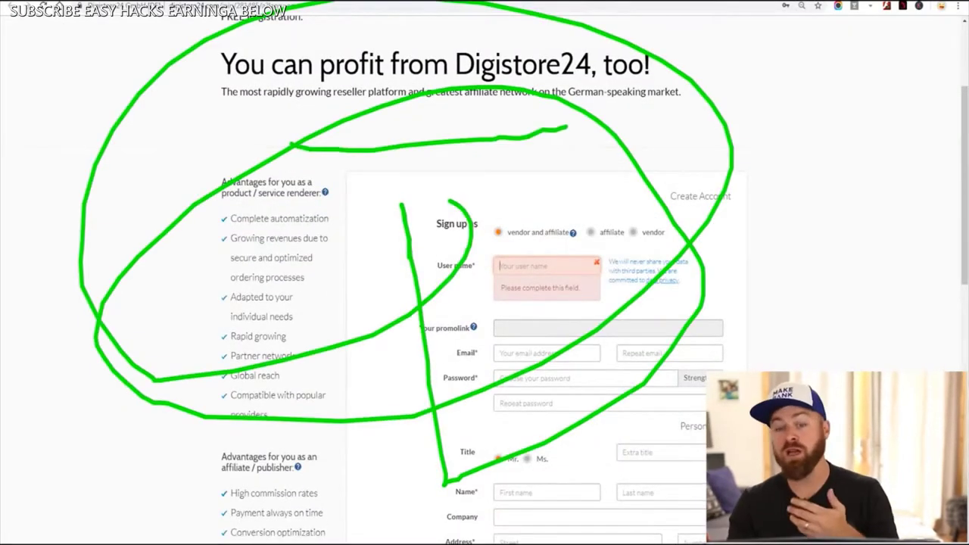
mouse_move(819, 54)
left_mouse_down()
mouse_move(444, 363)
mouse_move(277, 324)
left_mouse_up()
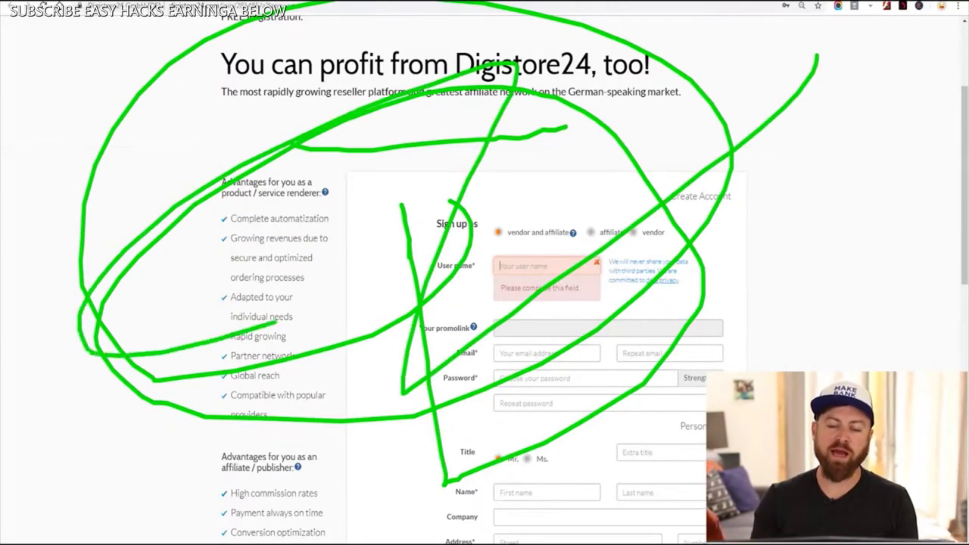
key("Escape")
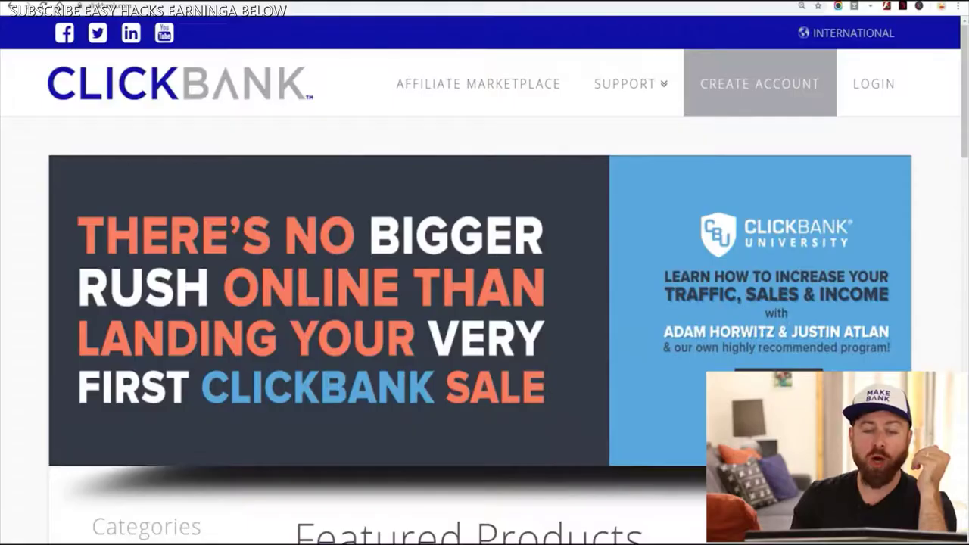
Open ClickBank's affiliate marketplace and fill the product search with the Super Affiliate System vendor's surname
mouse_move(629, 84)
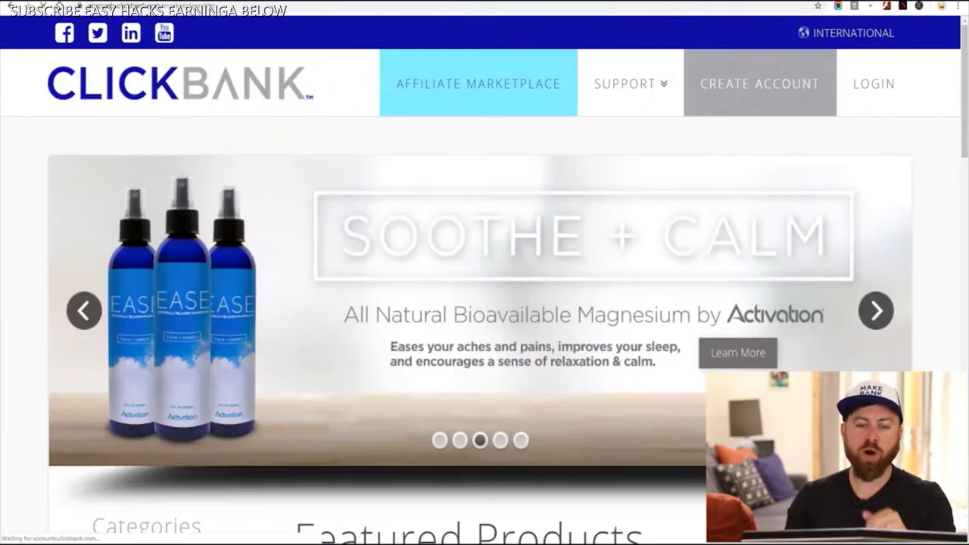
left_click(476, 83)
type("crestani")
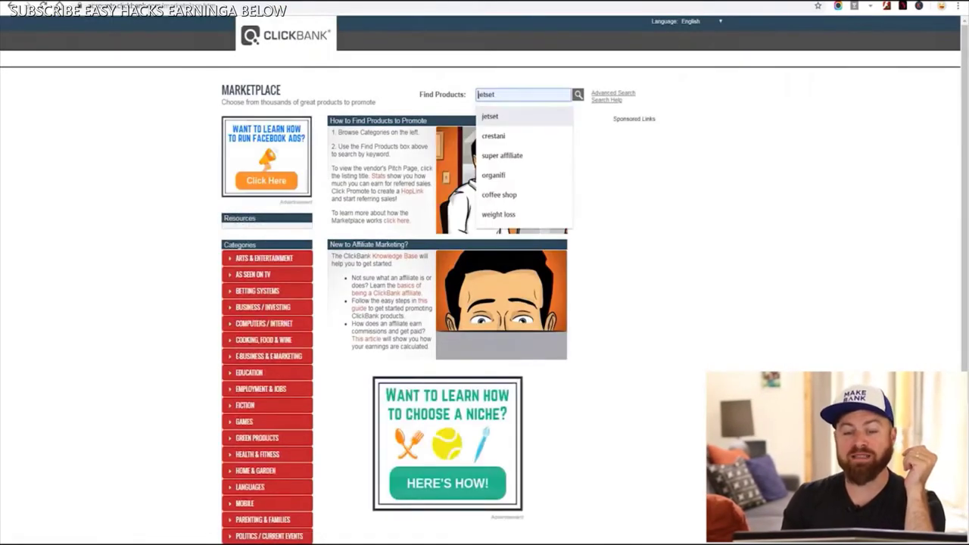
key("Return")
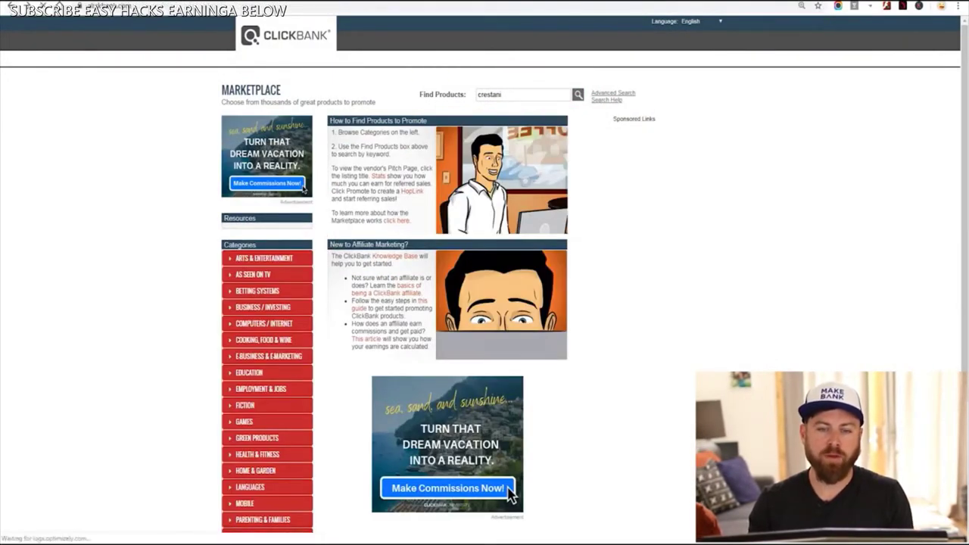
left_click(508, 493)
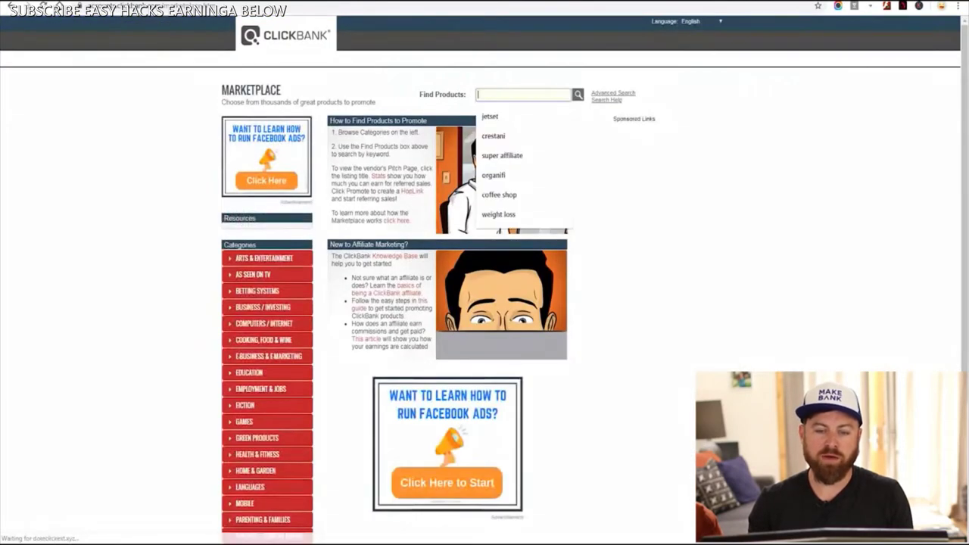
key("Down")
key("Down")
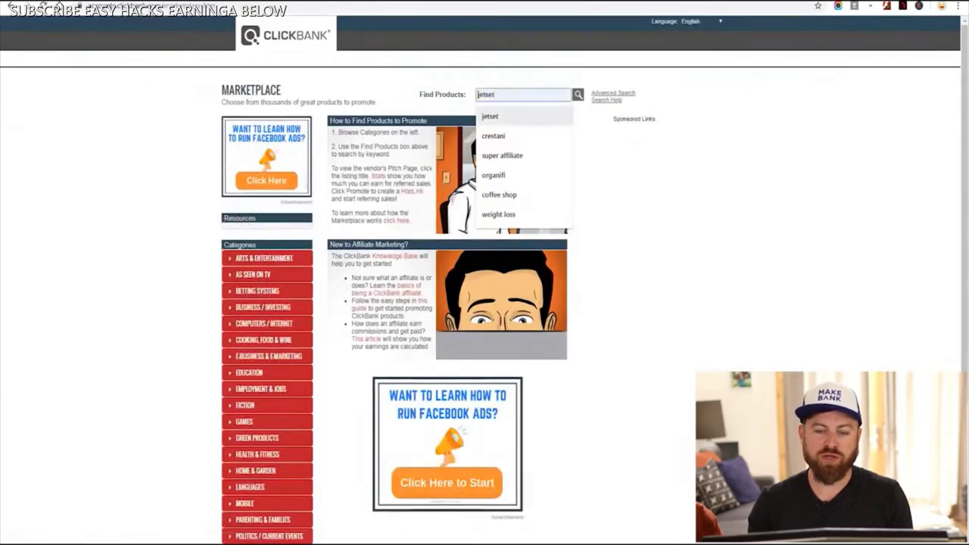
key("Return")
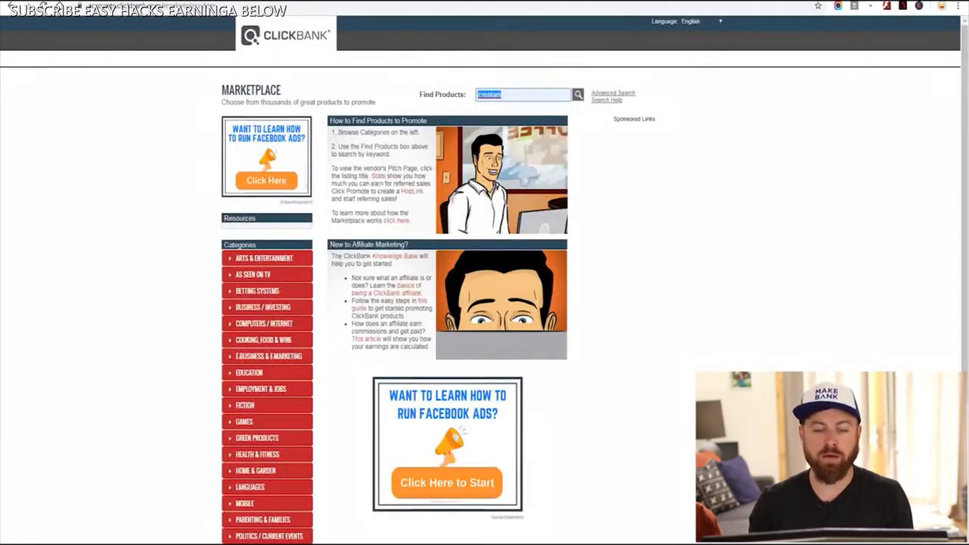
Run the product search for the vendor's surname and examine the Super Affiliate System listing
key("ctrl+plus")
key("ctrl+plus")
key("ctrl+plus")
key("ctrl+plus")
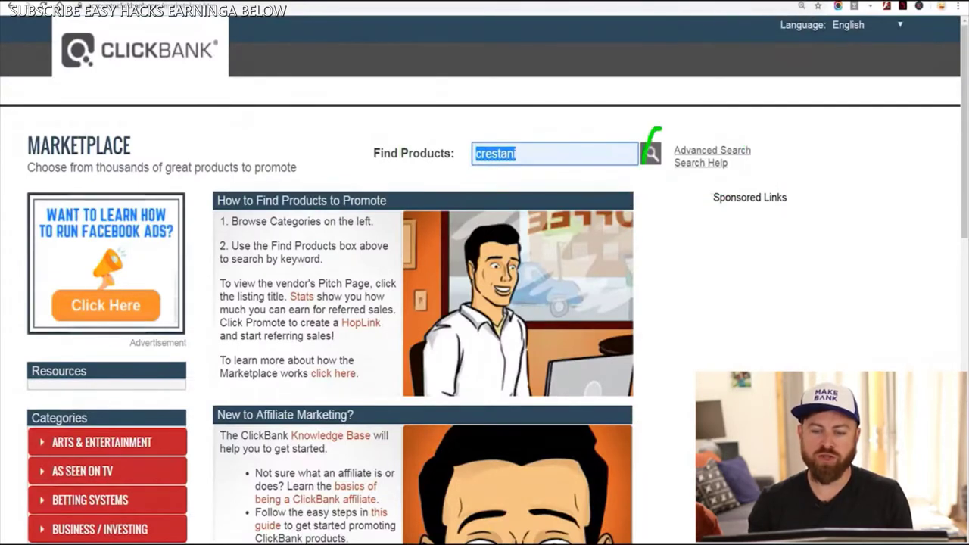
key("Return")
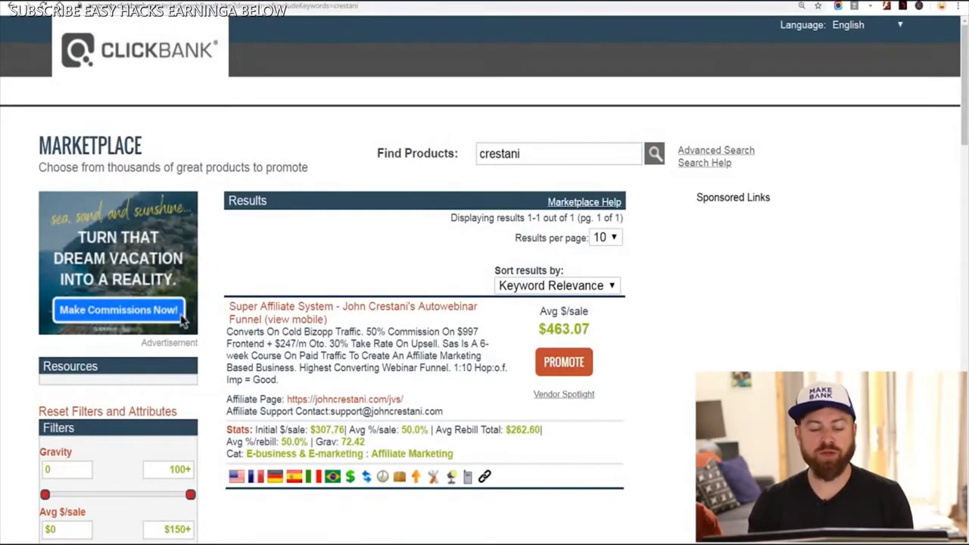
key("ctrl+plus")
key("ctrl+plus")
scroll(223, 422, "down", 3)
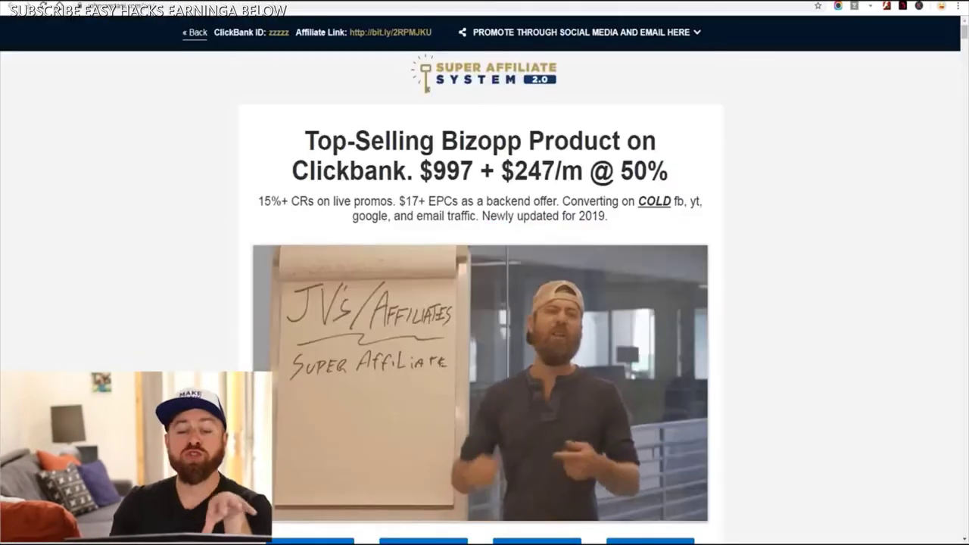
Look through the Super Affiliate System affiliate page, including its stats, testimonials and JV signup section
scroll(484, 303, "down", 20)
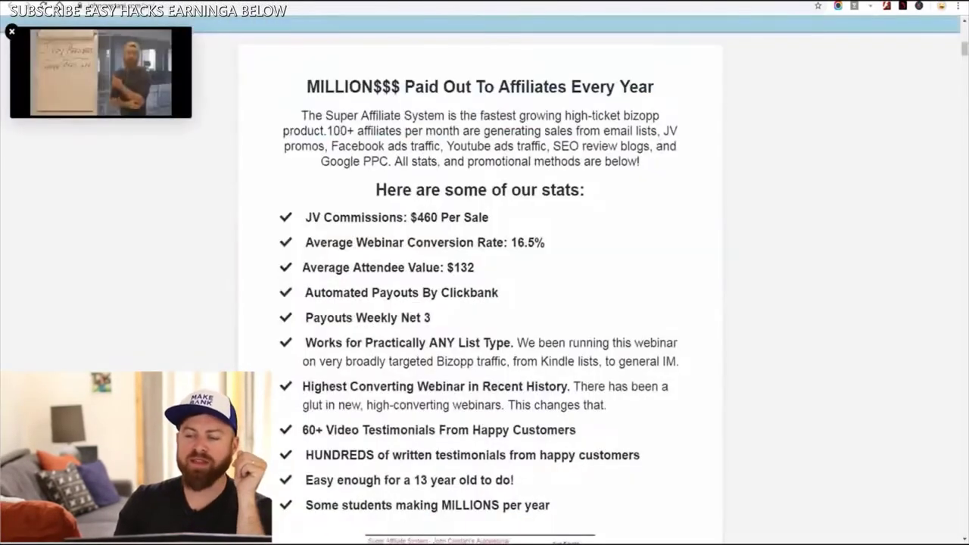
scroll(485, 303, "down", 20)
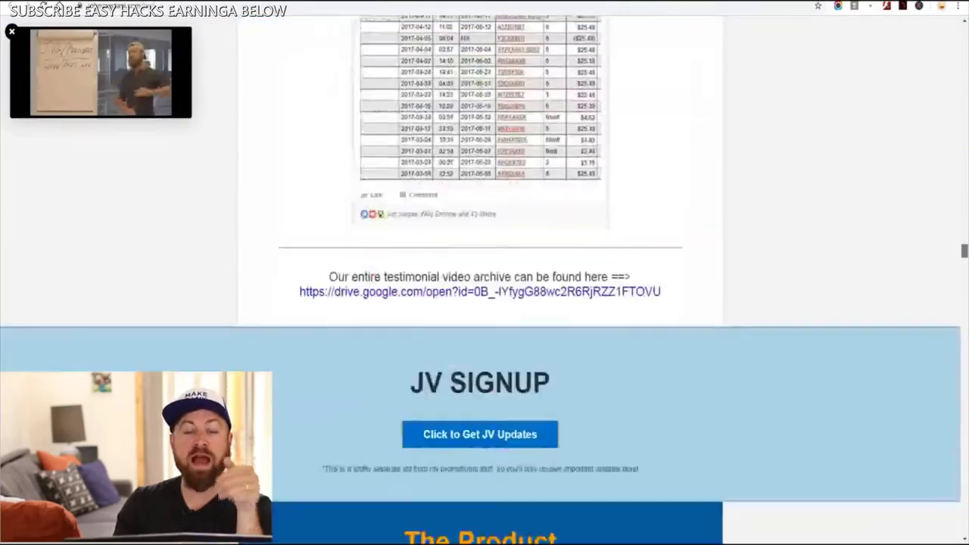
scroll(484, 303, "up", 10)
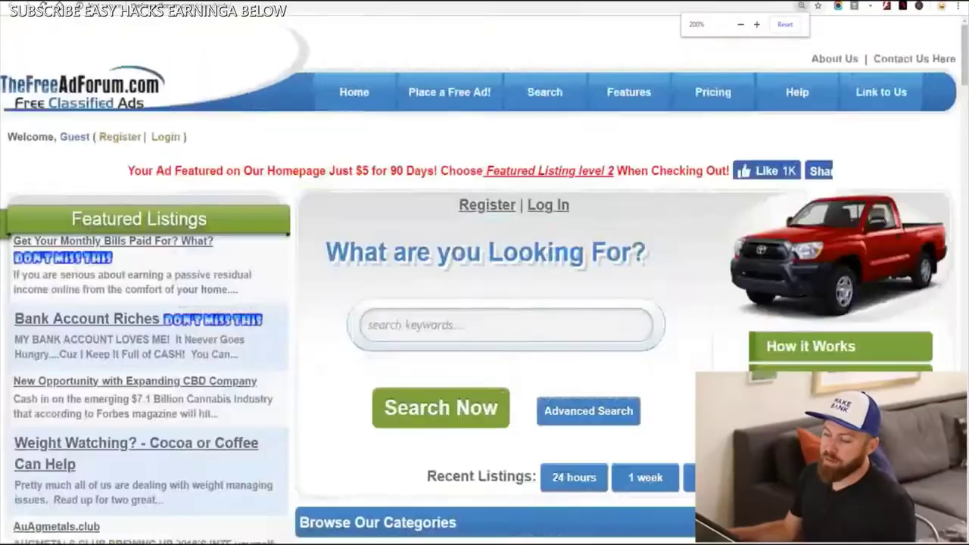
Enlarge TheFreeAdForum.com homepage to examine its name and header, and reduce it again
key("ctrl+plus")
key("ctrl+plus")
key("ctrl+plus")
mouse_move(326, 135)
left_mouse_down()
mouse_move(1, 55)
mouse_move(281, 162)
mouse_move(81, 307)
left_mouse_up()
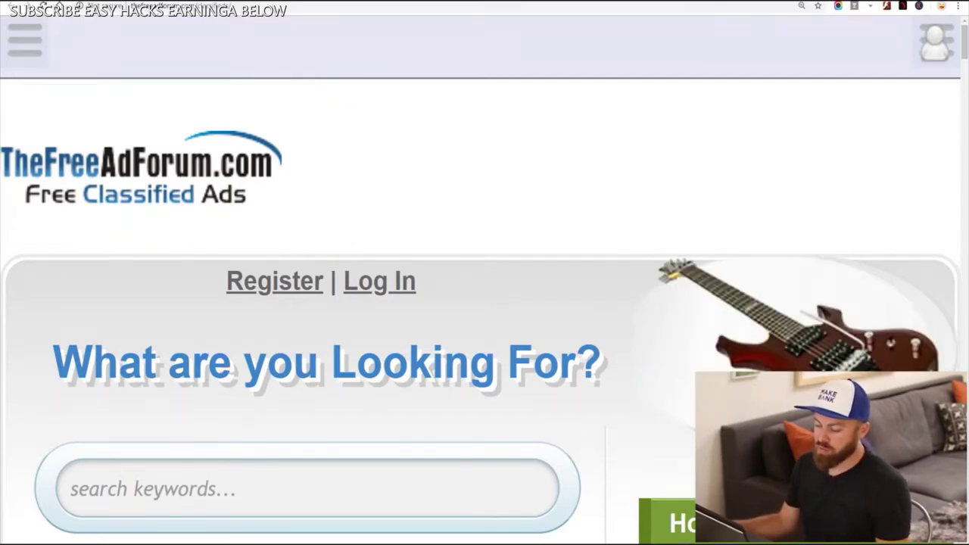
key("ctrl+minus")
key("ctrl+minus")
key("ctrl+minus")
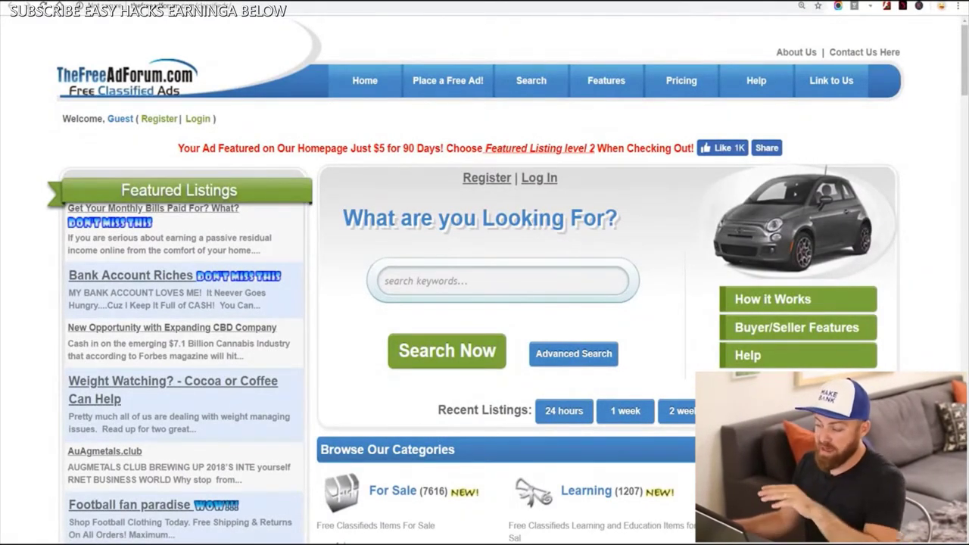
Open the page for placing a free ad on TheFreeAdForum.com and look over its login and registration options
key("ctrl+plus")
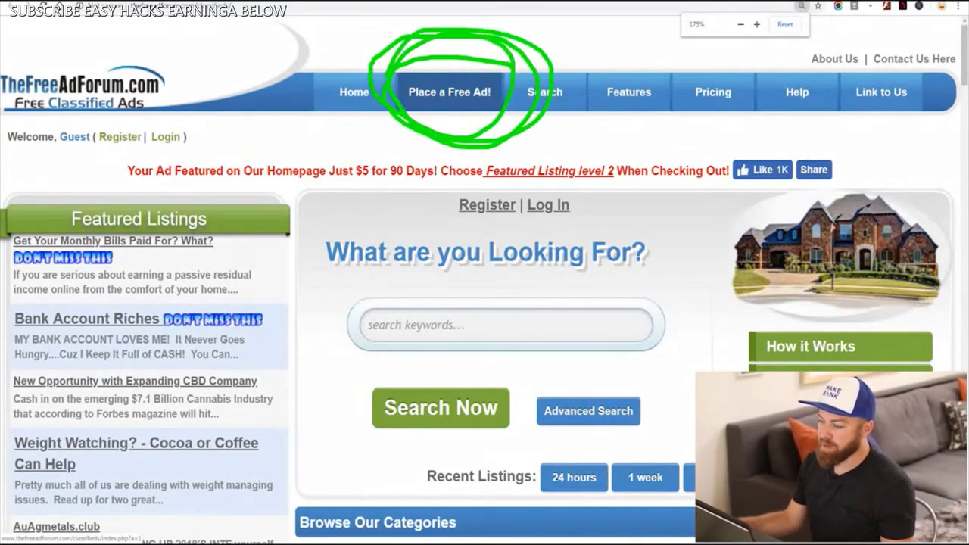
left_click(449, 92)
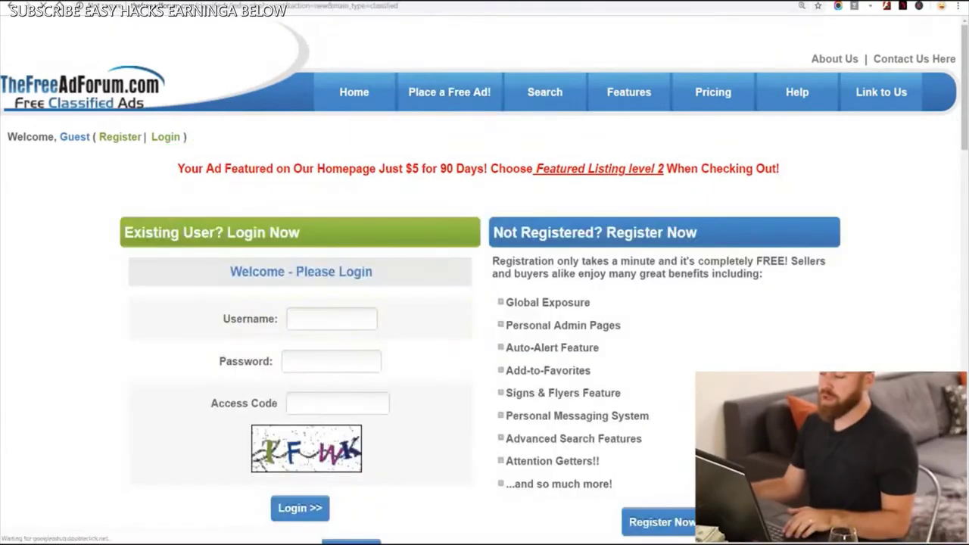
scroll(484, 303, "down", 5)
scroll(484, 302, "up", 3)
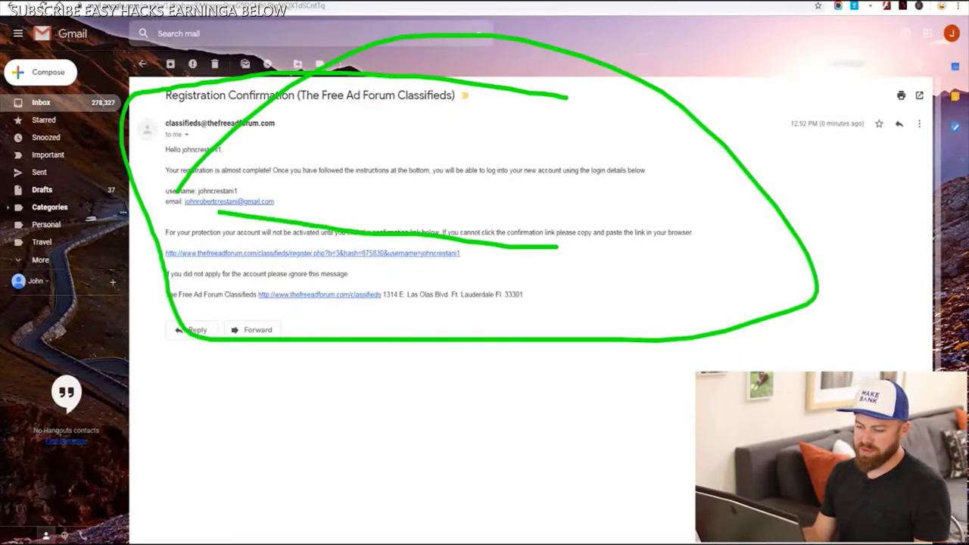
Confirm the forum account through the link in the Gmail registration message and start placing a new ad
left_click(312, 253)
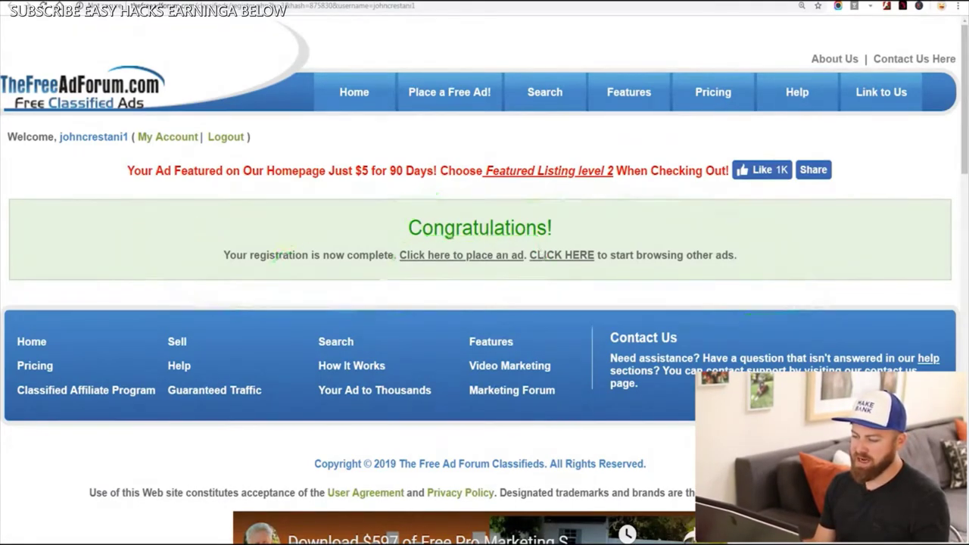
left_click(461, 255)
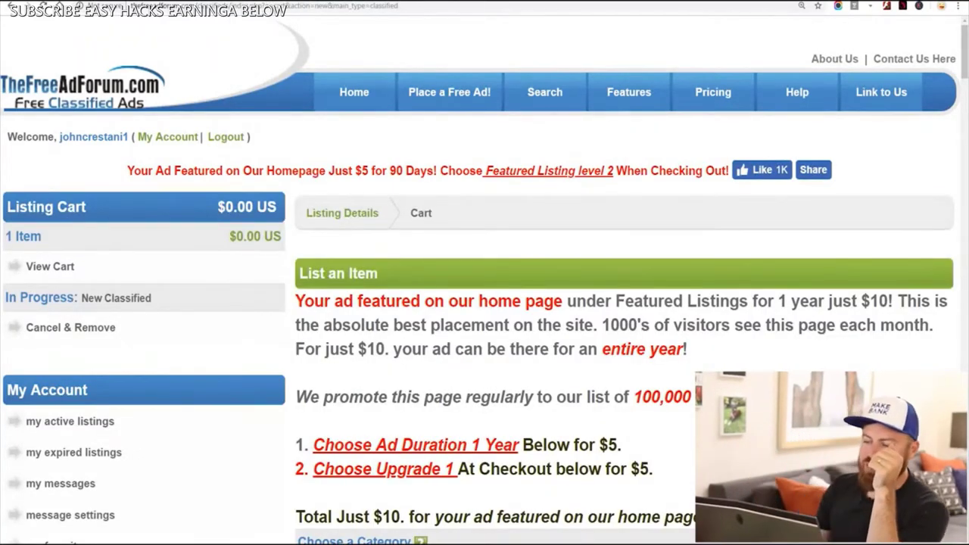
scroll(485, 280, "down", 2)
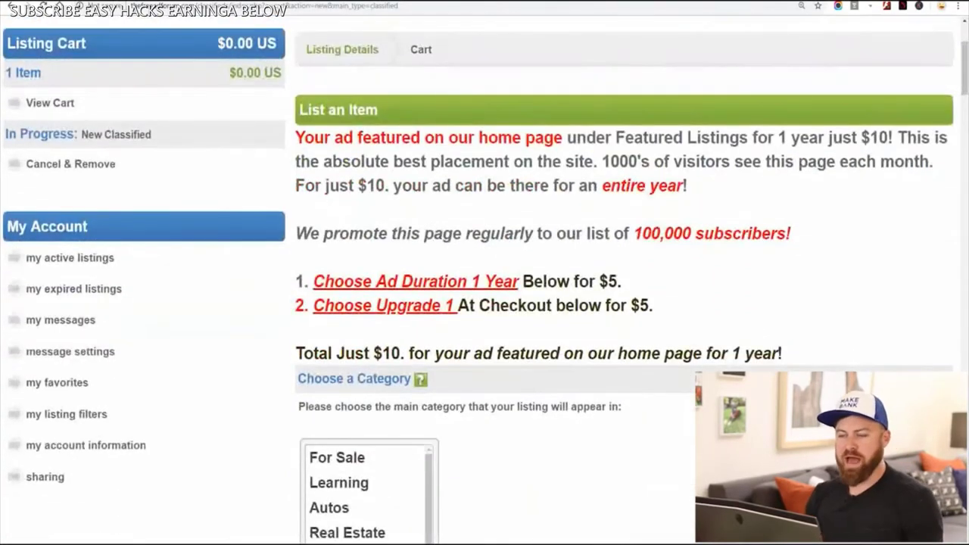
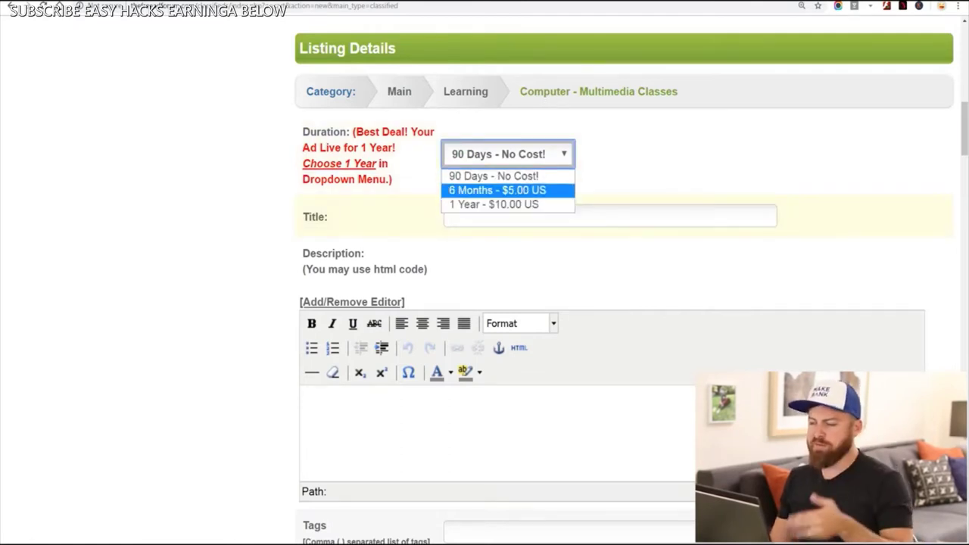
Set the listing's duration to "90 Days - No Cost!" and activate its title field
left_click(493, 176)
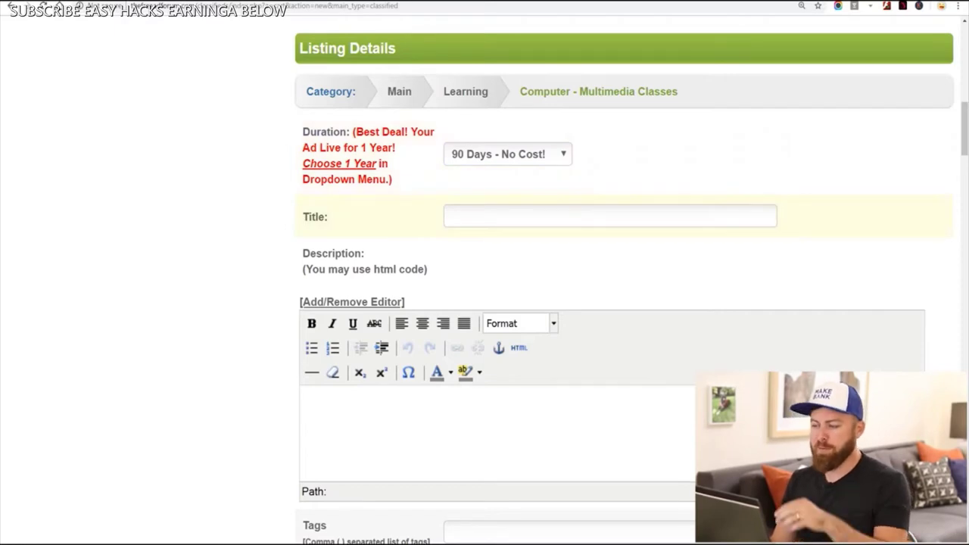
left_click(610, 216)
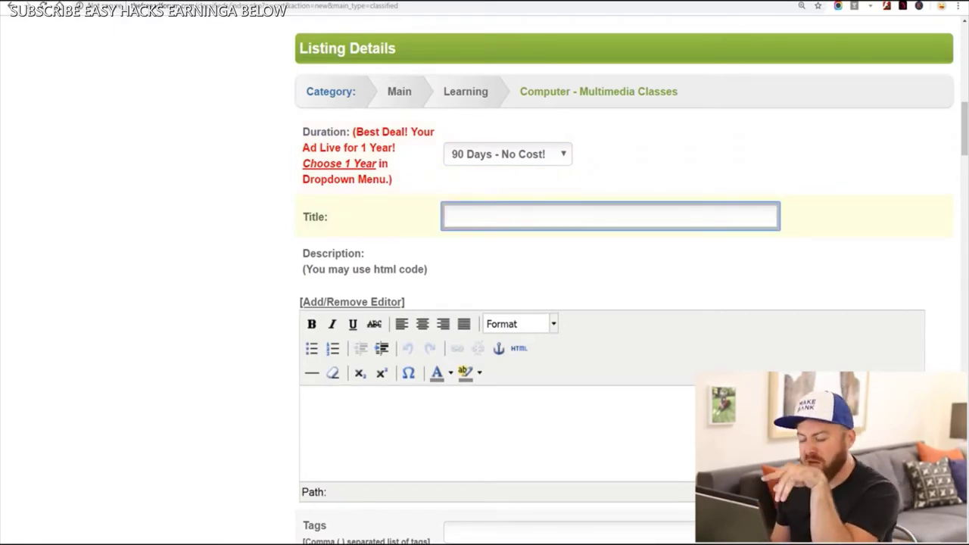
Switch to Notepad and review the prepared ad titles, from the side-income headline to the "STOP" headline
key("alt+Tab")
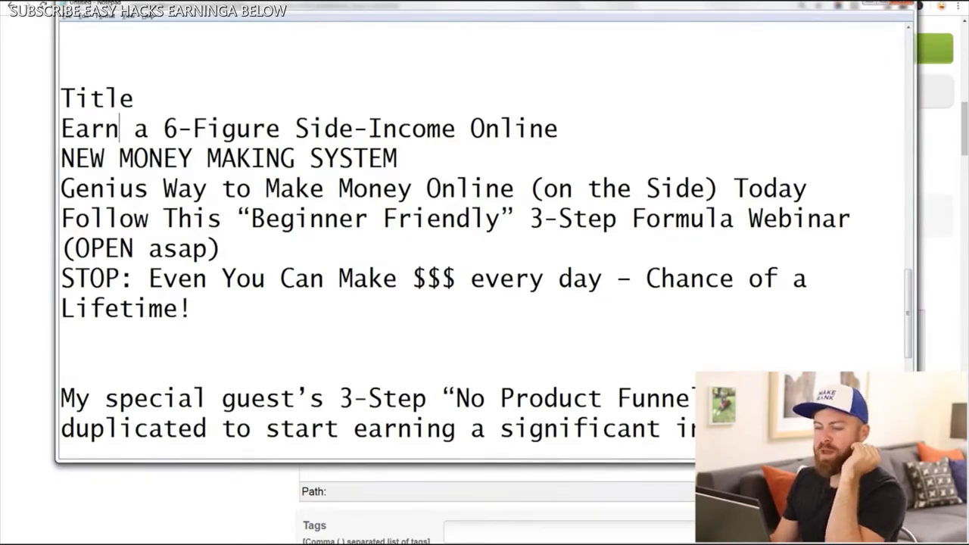
left_click_drag(74, 128, 396, 158)
left_click(514, 129)
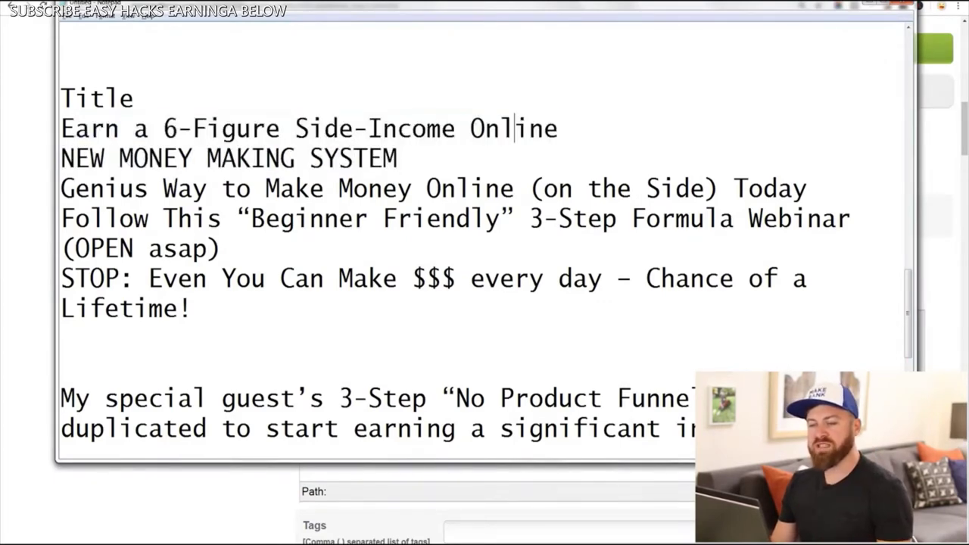
left_click_drag(61, 129, 559, 128)
left_click_drag(398, 159, 808, 188)
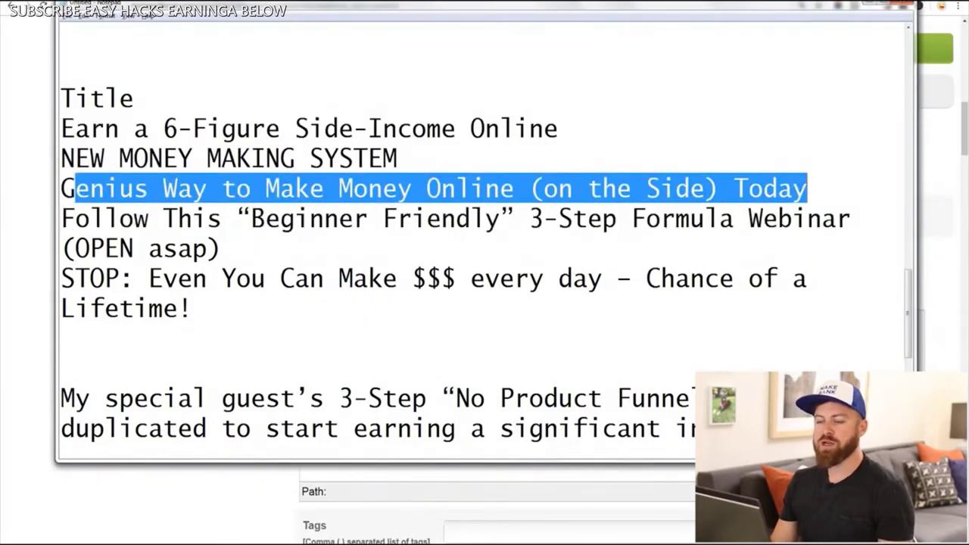
left_click_drag(61, 219, 221, 248)
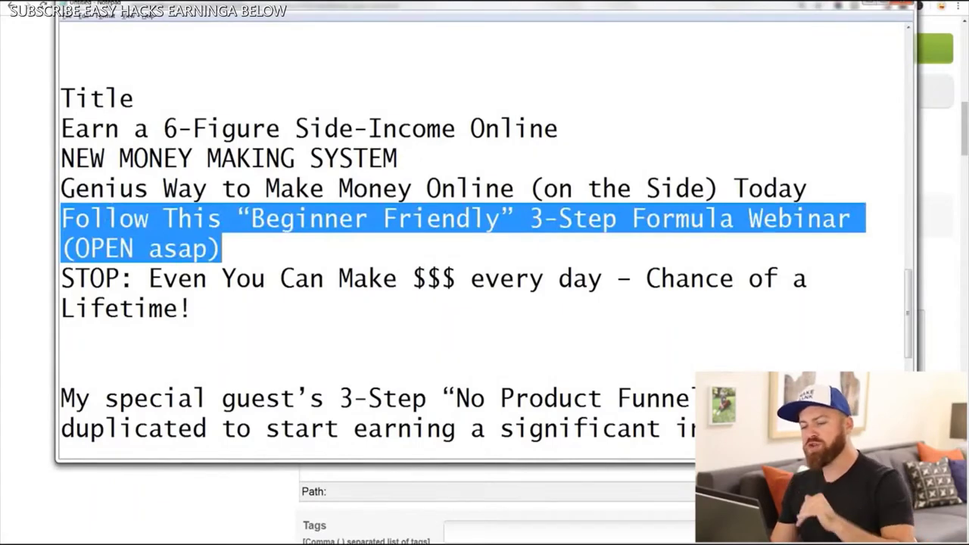
left_click(193, 308)
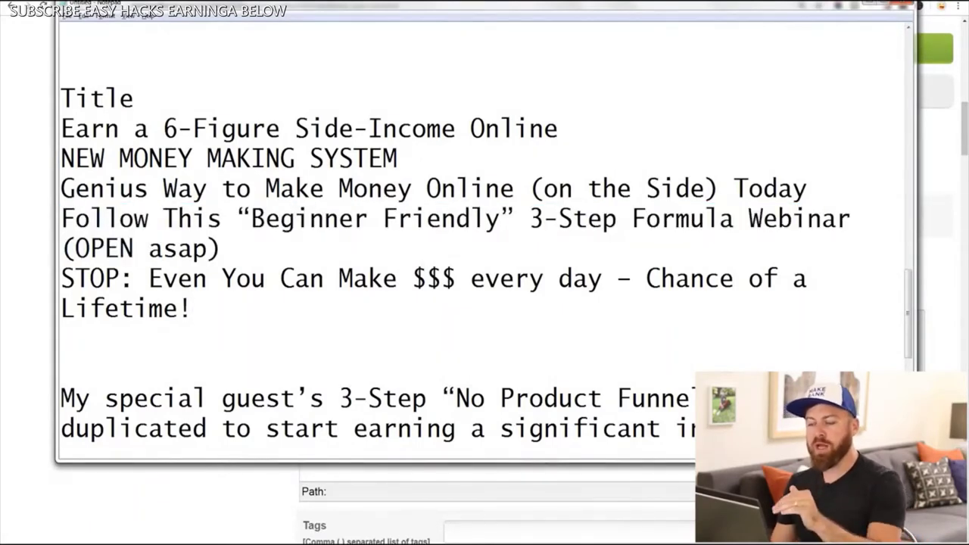
Copy the headline "Earn a 6-Figure Side-Income Online" from Notepad into the listing's title and append "(FREE Training!!!)"
left_click_drag(558, 128, 61, 128)
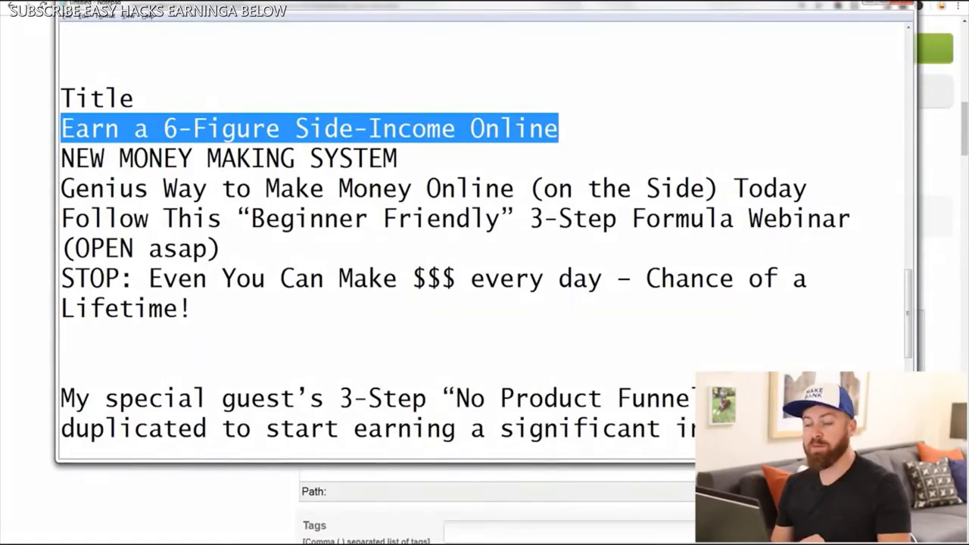
right_click(212, 127)
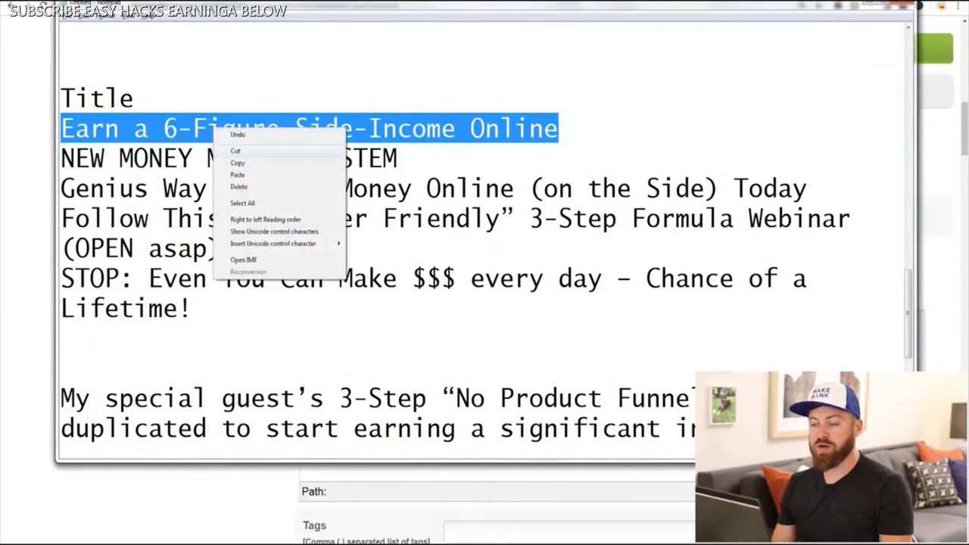
left_click(239, 162)
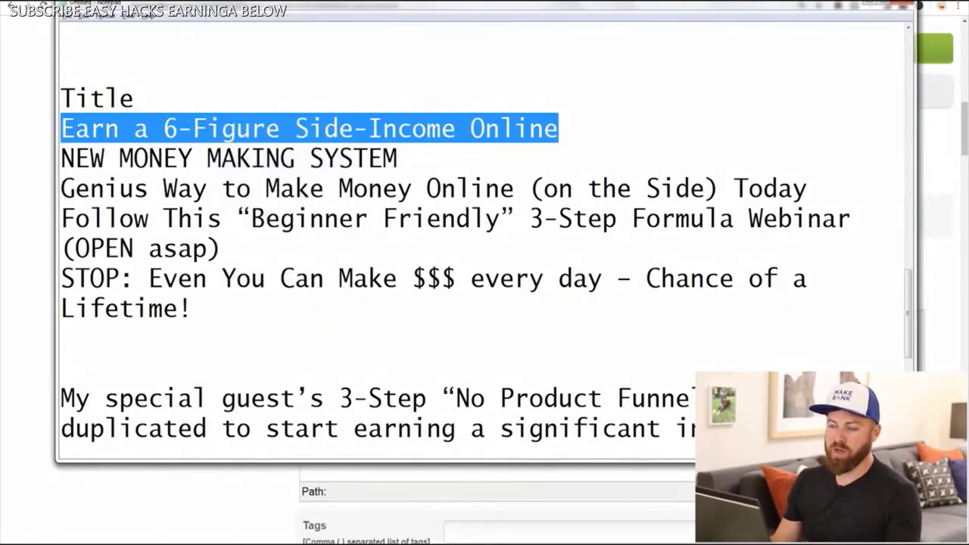
key("alt+Tab")
key("ctrl+v")
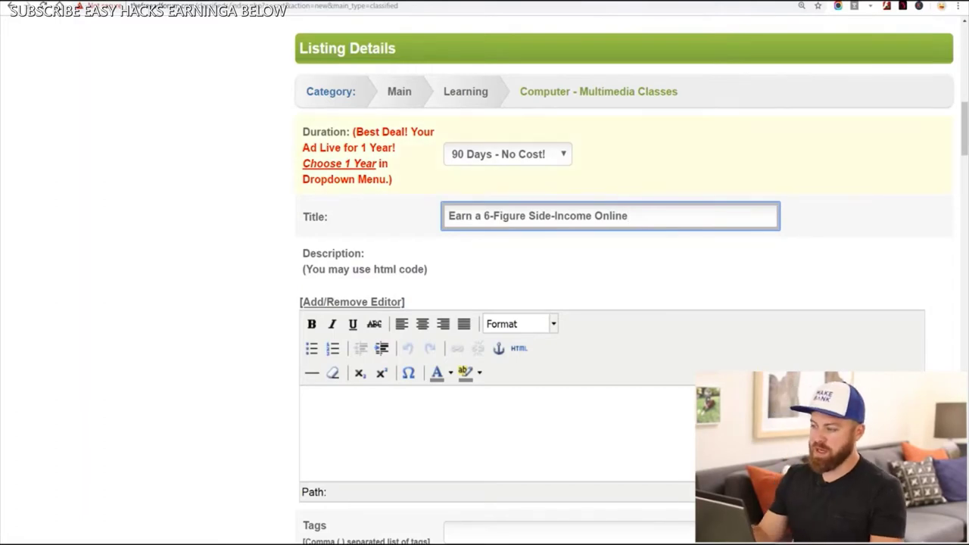
type("(Free Trainih")
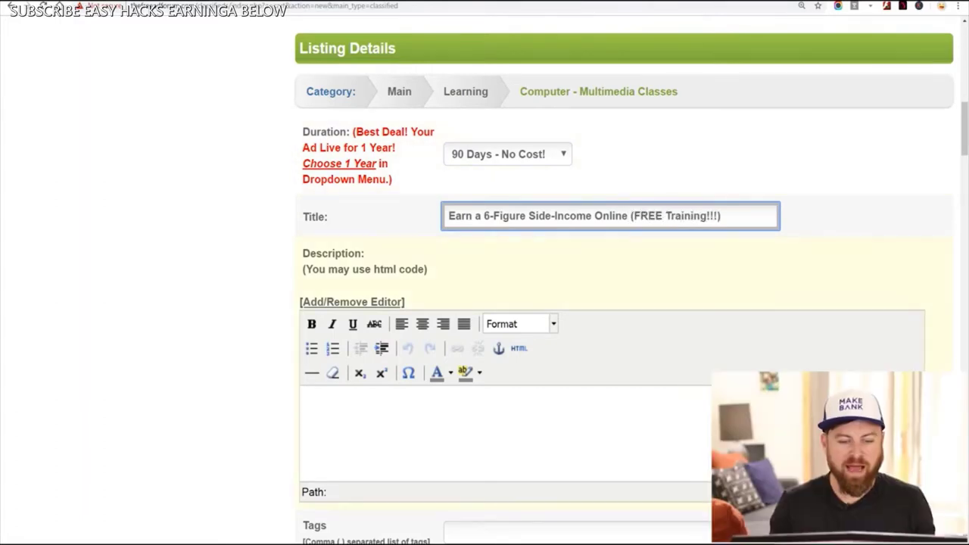
Copy the prepared description paragraph about the guest's 3-Step "No Product Funnel" from the Notepad notes for the listing's description
scroll(611, 288, "down", 3)
left_click(308, 290)
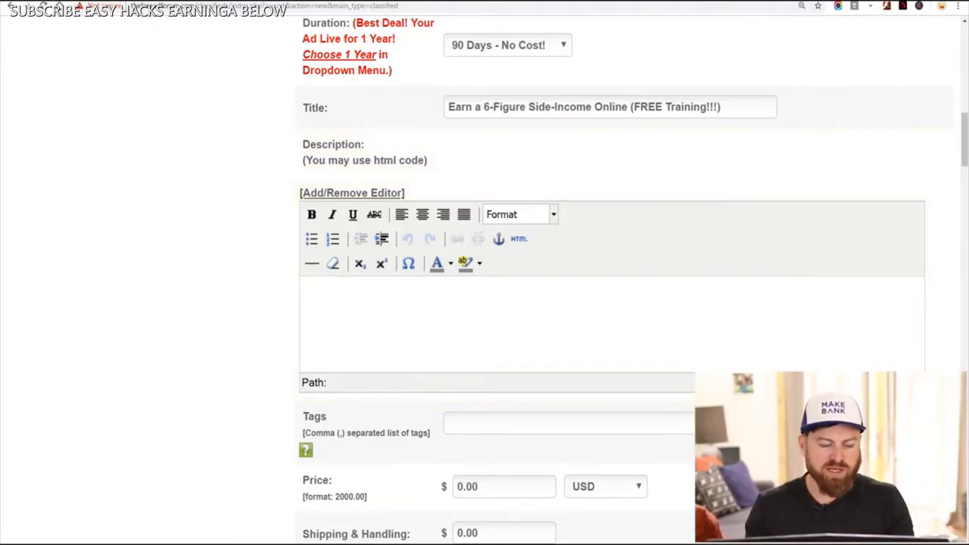
key("alt+Tab")
left_click(191, 309)
scroll(481, 239, "down", 3)
scroll(482, 239, "up", 1)
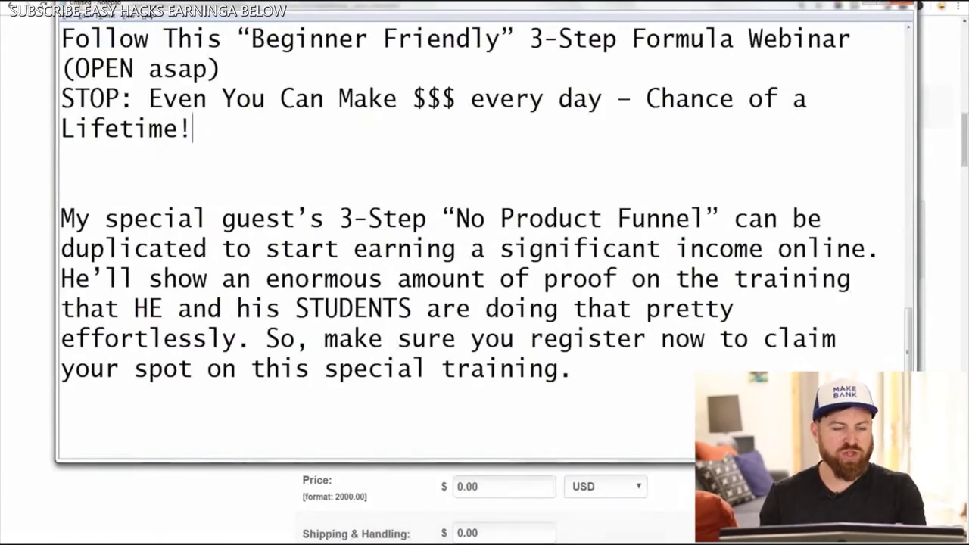
mouse_move(61, 218)
left_mouse_down()
mouse_move(617, 218)
mouse_move(61, 218)
mouse_move(800, 281)
mouse_move(588, 370)
mouse_move(134, 248)
mouse_move(61, 218)
left_mouse_up()
left_click(61, 402)
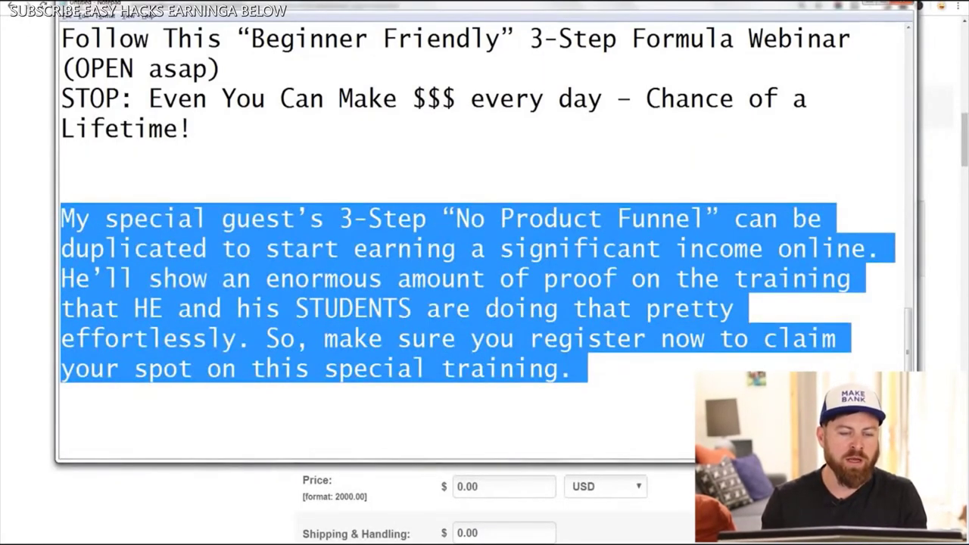
right_click(121, 213)
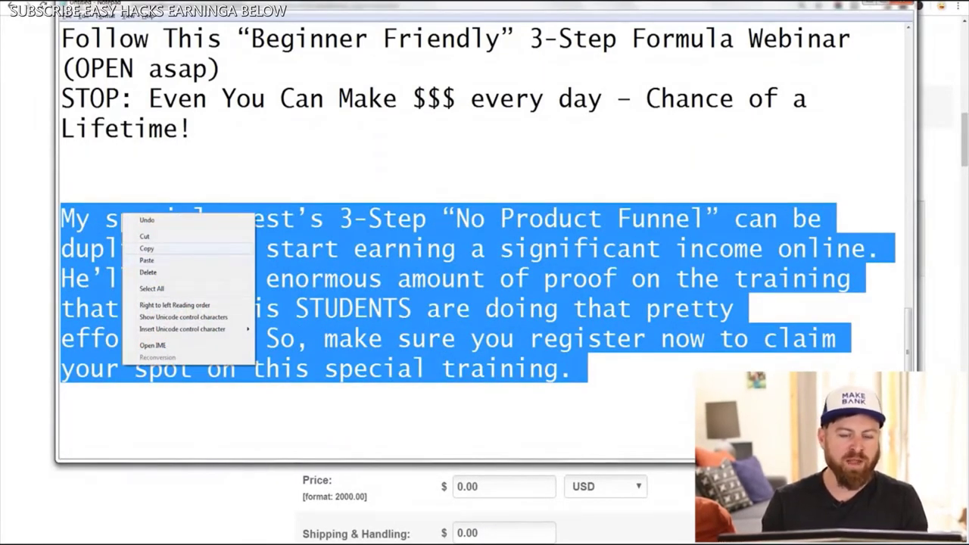
left_click(147, 248)
left_click(675, 248)
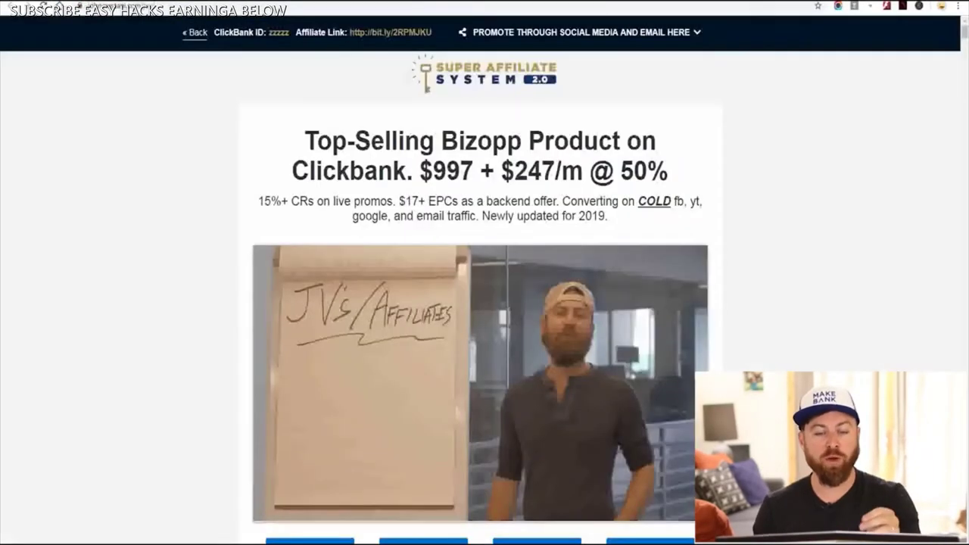
Look through the Super Affiliate System affiliate page, covering its stats, the backend funnel example and the YouTube ad video swipes
scroll(485, 272, "down", 15)
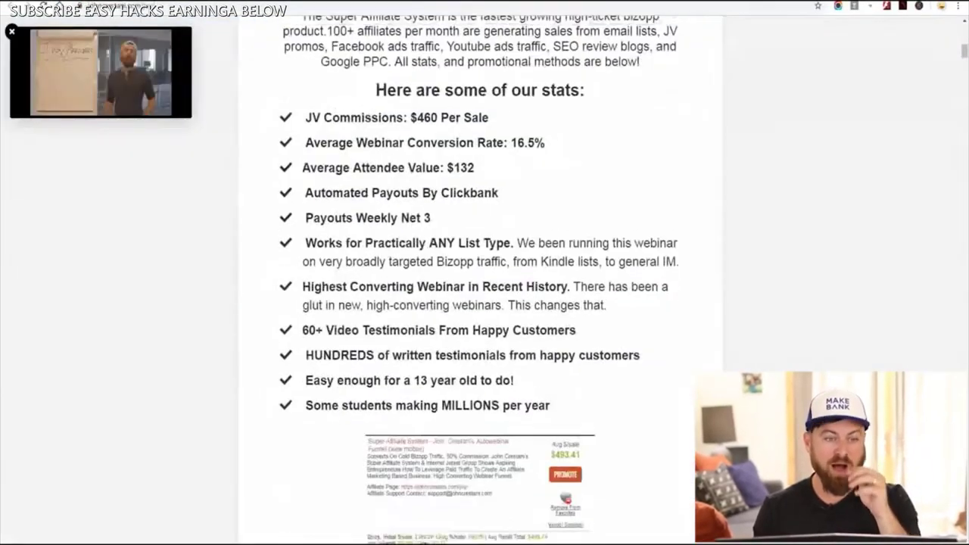
scroll(481, 272, "down", 5)
scroll(480, 272, "down", 15)
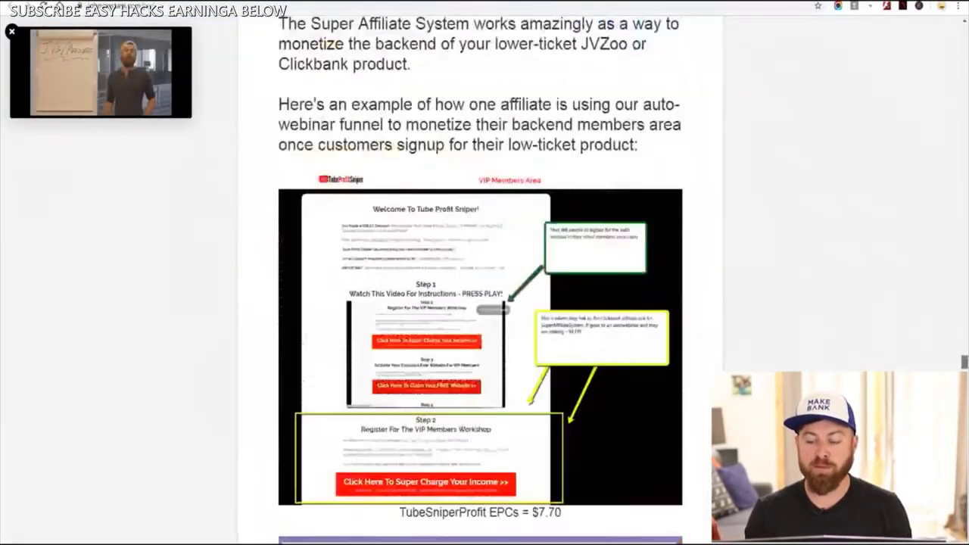
scroll(484, 272, "up", 15)
scroll(485, 272, "down", 1)
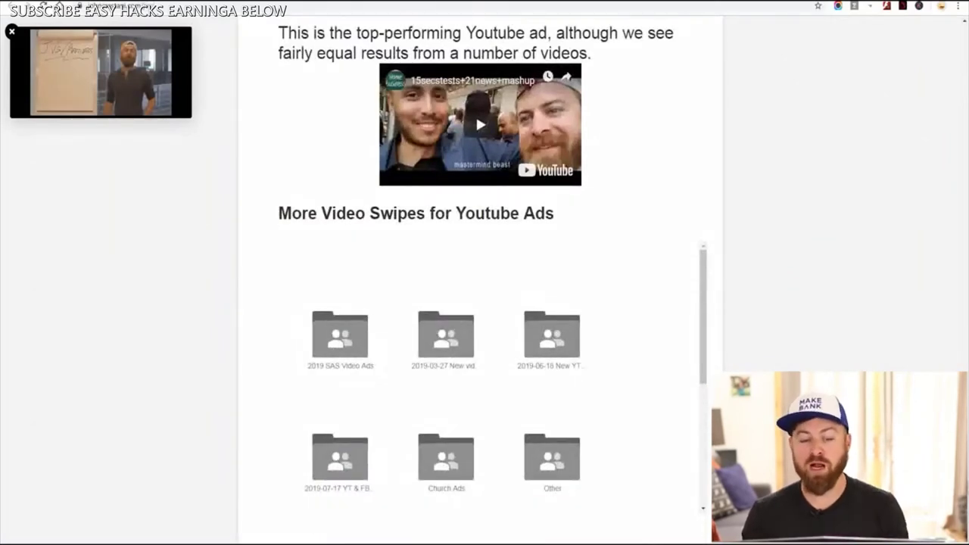
scroll(484, 273, "down", 2)
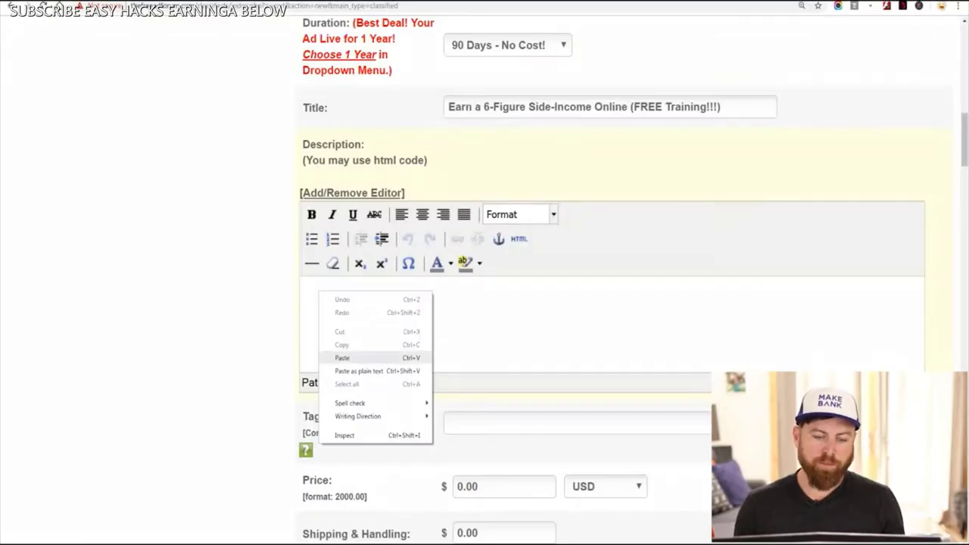
Paste the copied paragraph into the listing's description and add the line "Signup for the free training HERE" below it
left_click(342, 358)
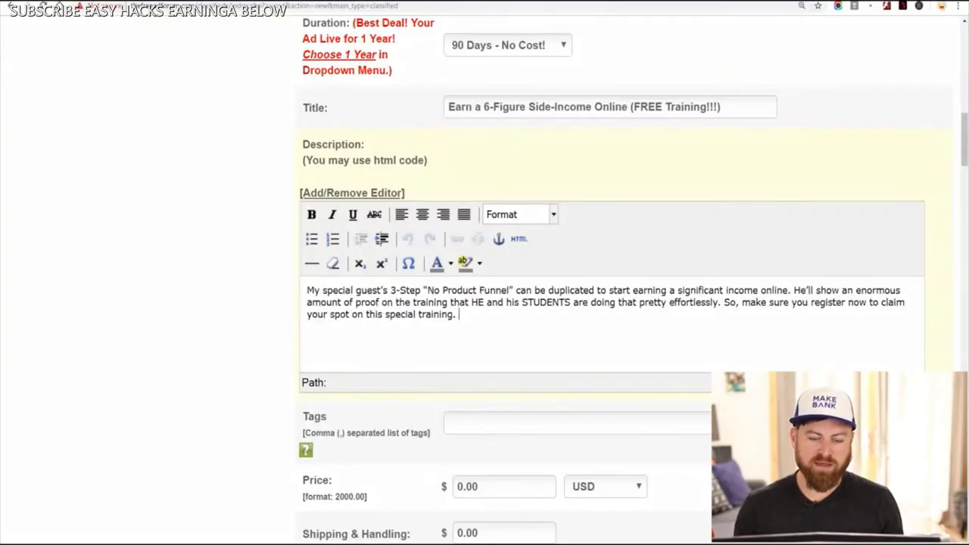
key("ctrl+a")
left_click(457, 314)
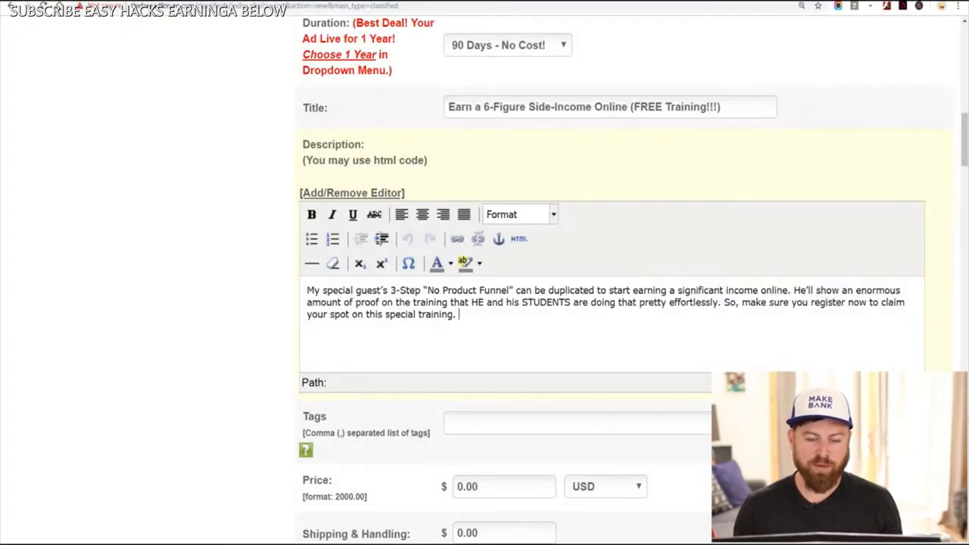
key("Return")
type("S")
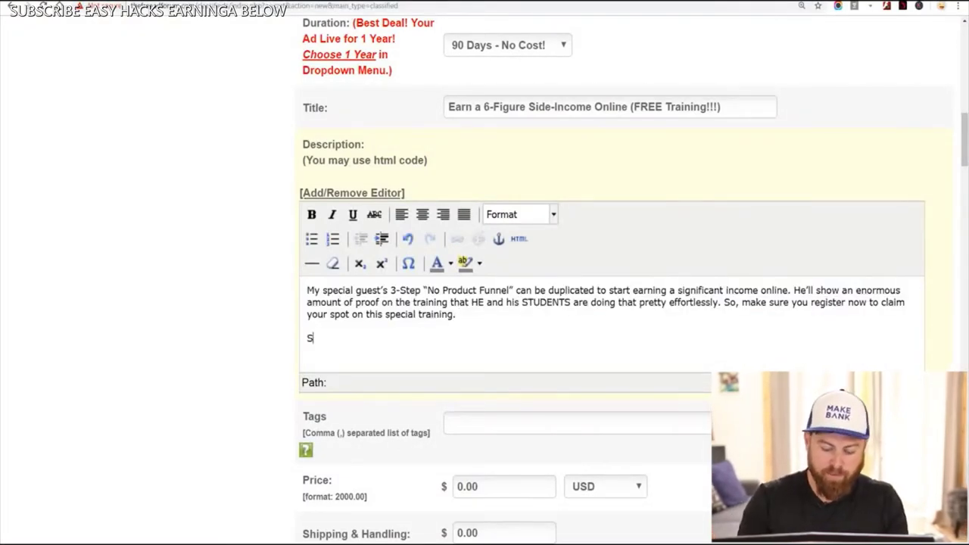
type("ignup for the gf")
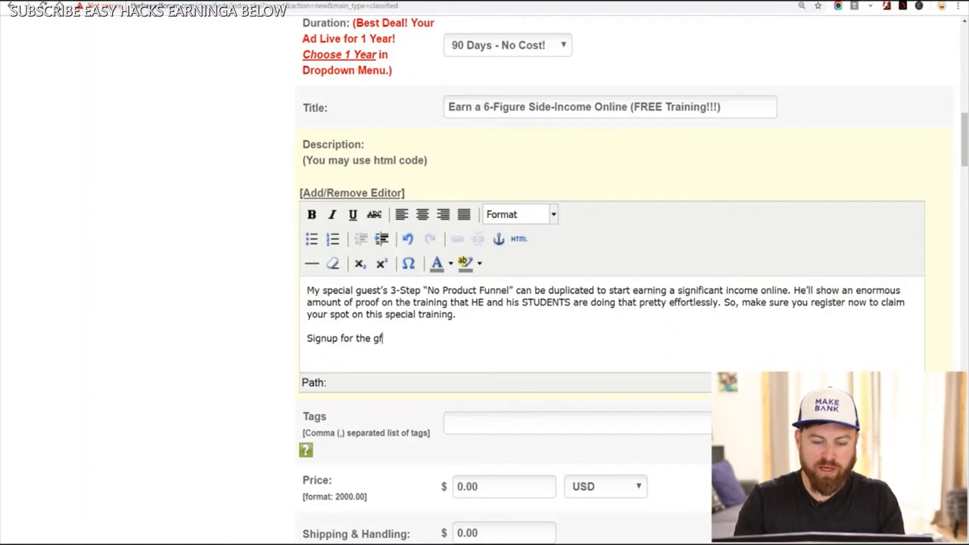
key("BackSpace")
key("BackSpace")
type("free training HERE")
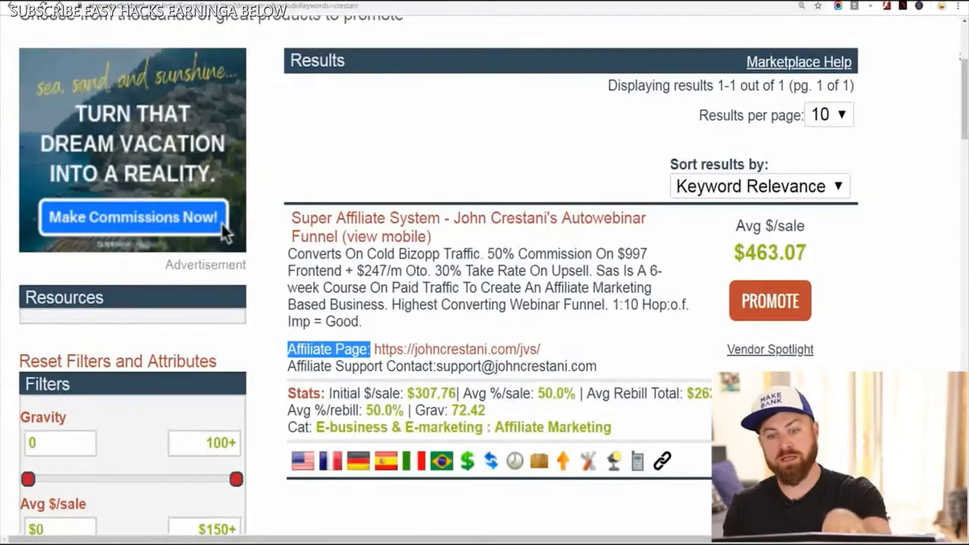
Generate a ClickBank HopLink for Super Affiliate System with the tracking ID "freeadforum" and the default landing page, and copy it
scroll(484, 273, "up", 4)
scroll(485, 272, "down", 5)
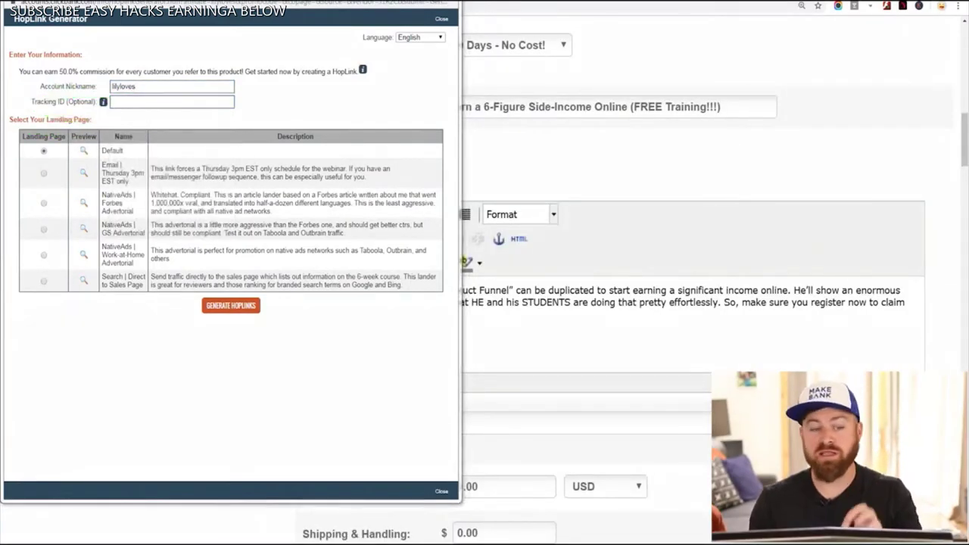
left_click(171, 101)
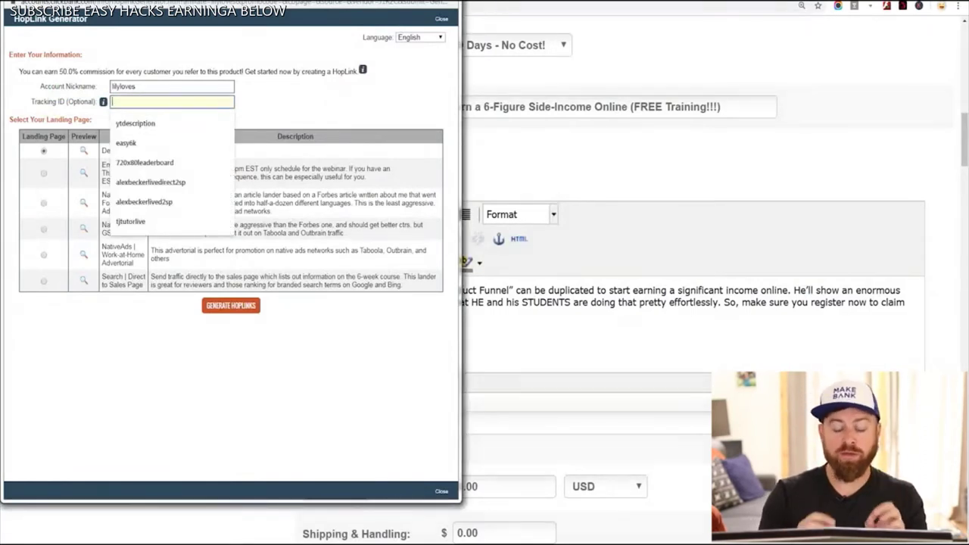
type("freeadforum")
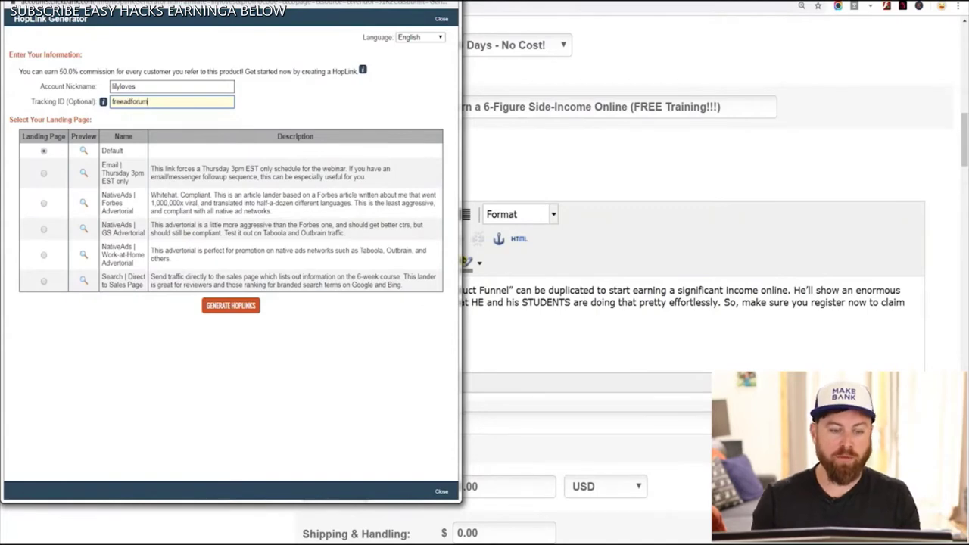
left_click(231, 305)
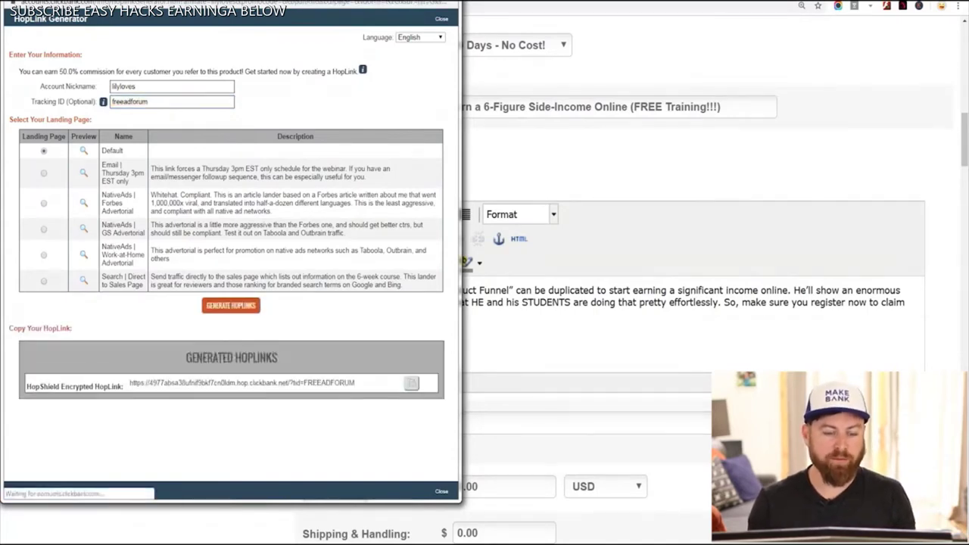
mouse_move(425, 364)
left_mouse_down()
mouse_move(384, 376)
mouse_move(389, 358)
left_mouse_up()
Switch to Notepad and paste the HopLink under a new "Clickbank Link" heading above the titles, followed by blank lines
key("alt+Tab")
scroll(459, 219, "up", 3)
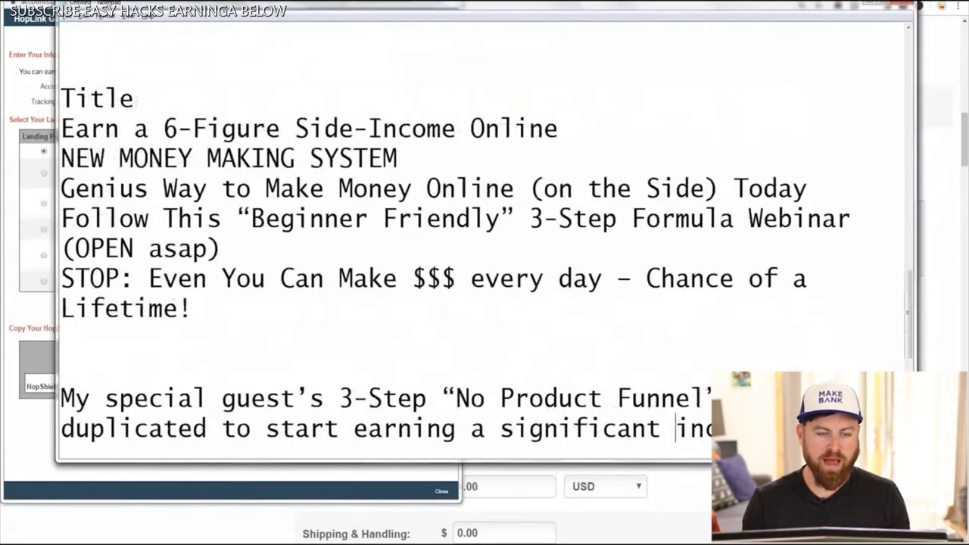
scroll(485, 242, "down", 1)
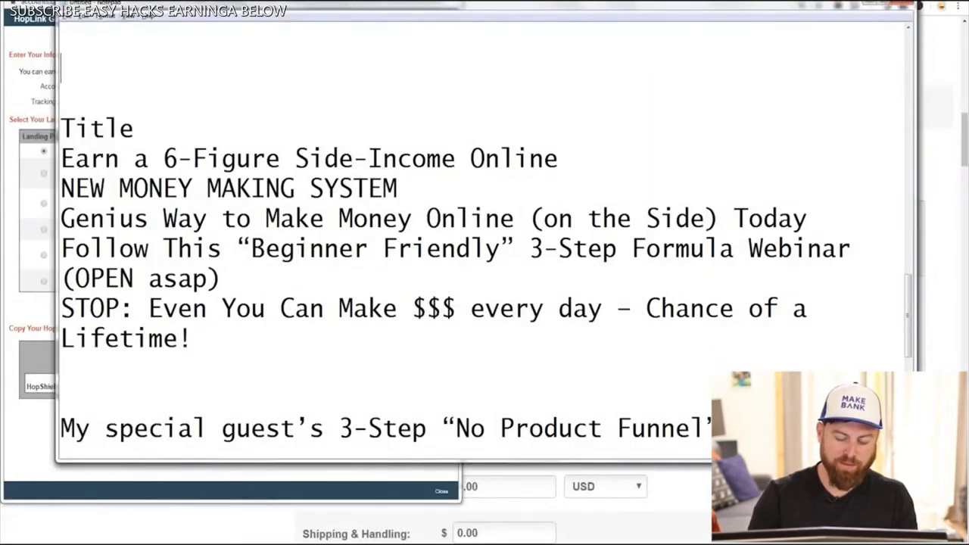
type("ickbank L")
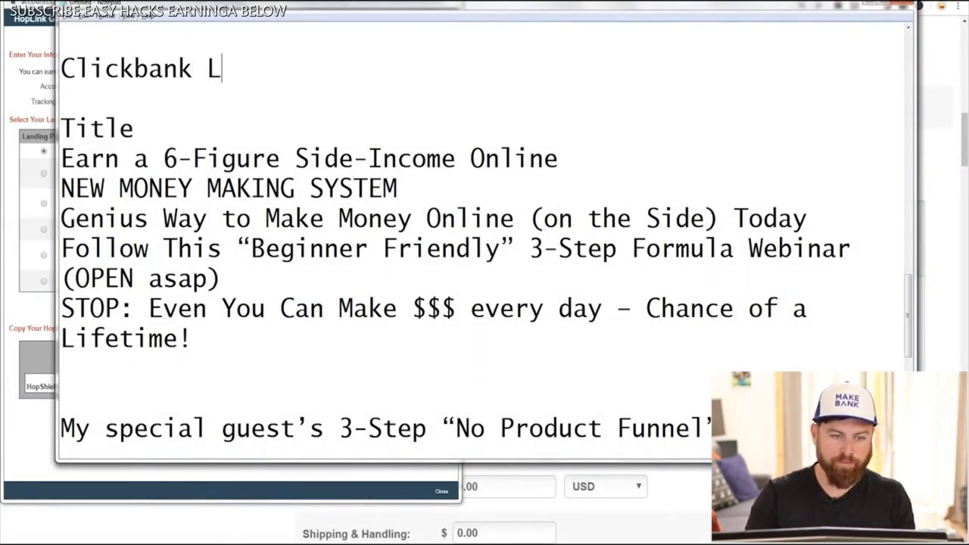
type("ink")
key("Return")
key("ctrl+v")
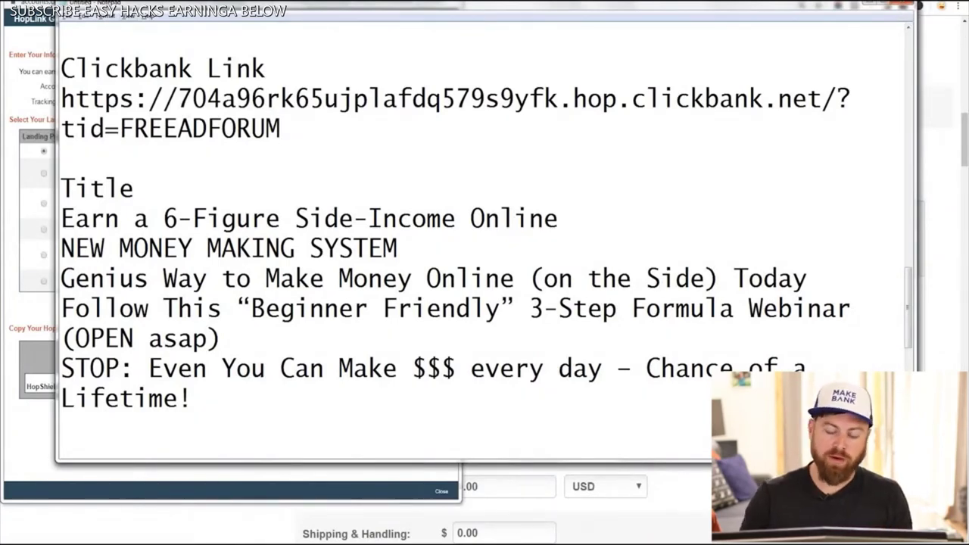
key("Return")
key("Return")
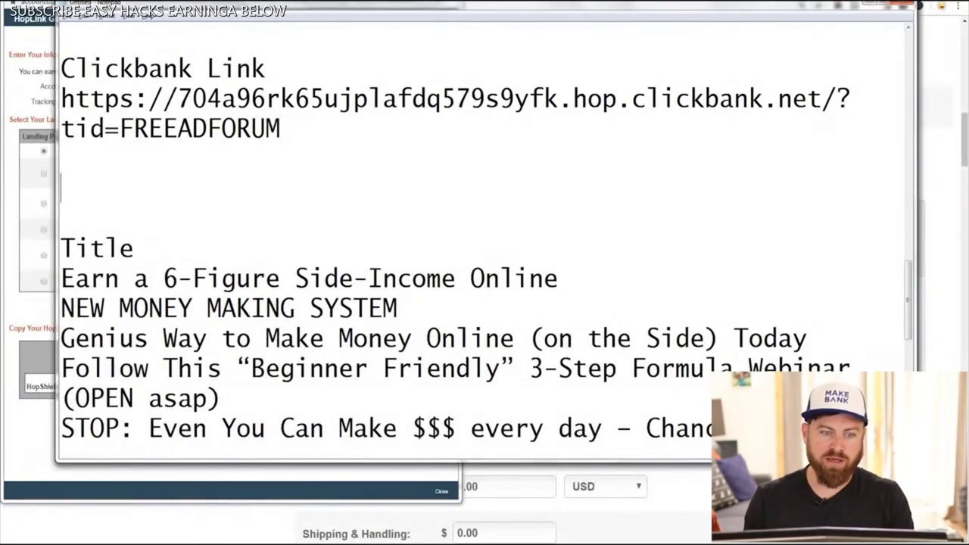
Copy the HopLink from the notes, open the Bitly website in a new browser tab and enlarge the page to 175%
left_click_drag(280, 129, 60, 98)
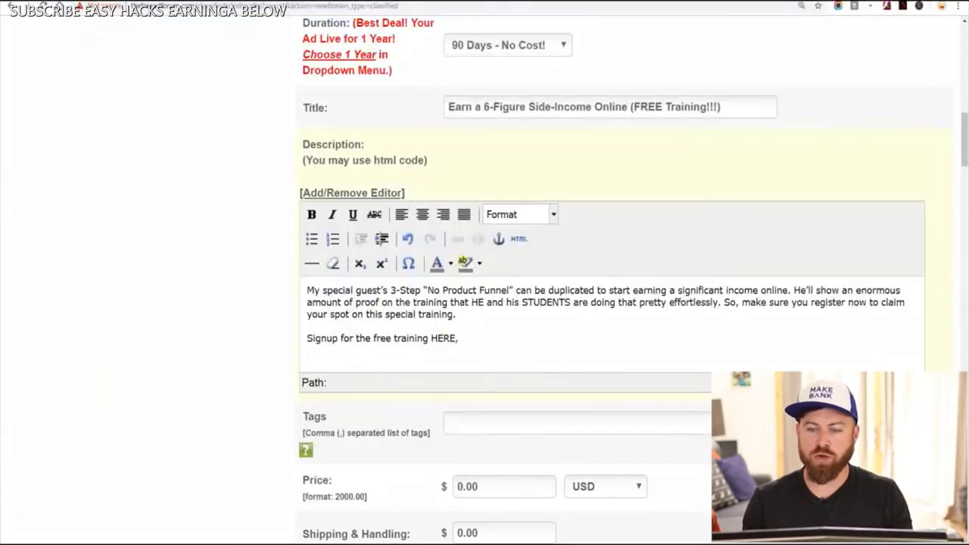
key("ctrl+t")
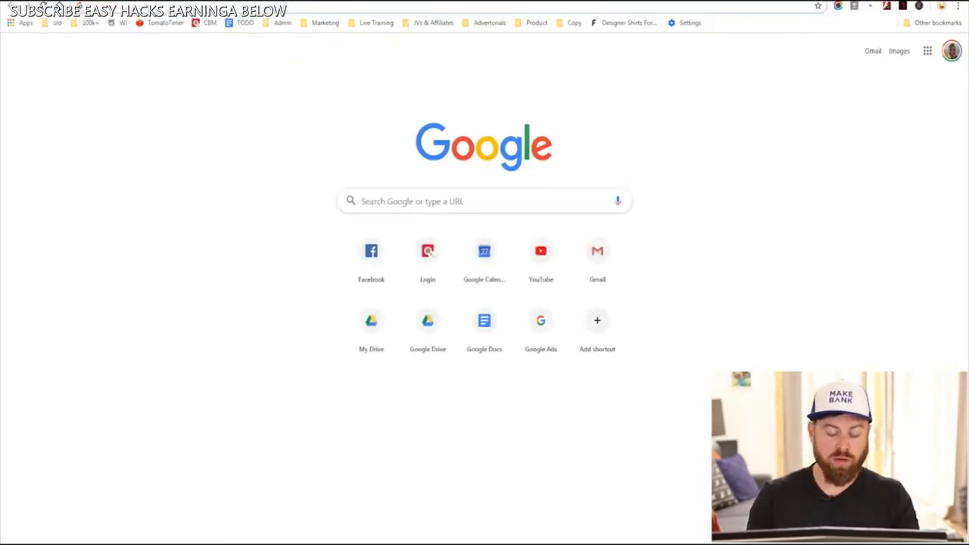
type("bitly")
key("Return")
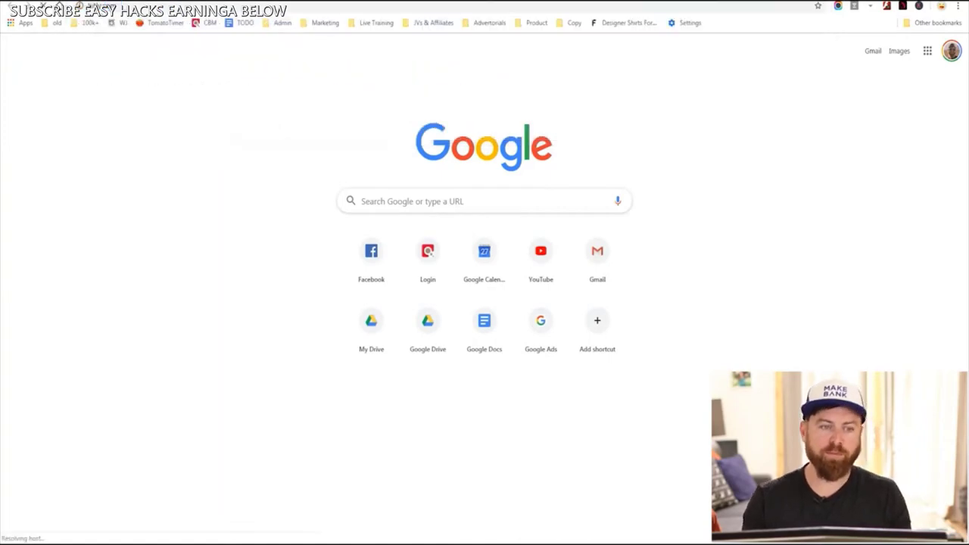
key("ctrl+plus")
key("ctrl+plus")
key("ctrl+plus")
key("ctrl+plus")
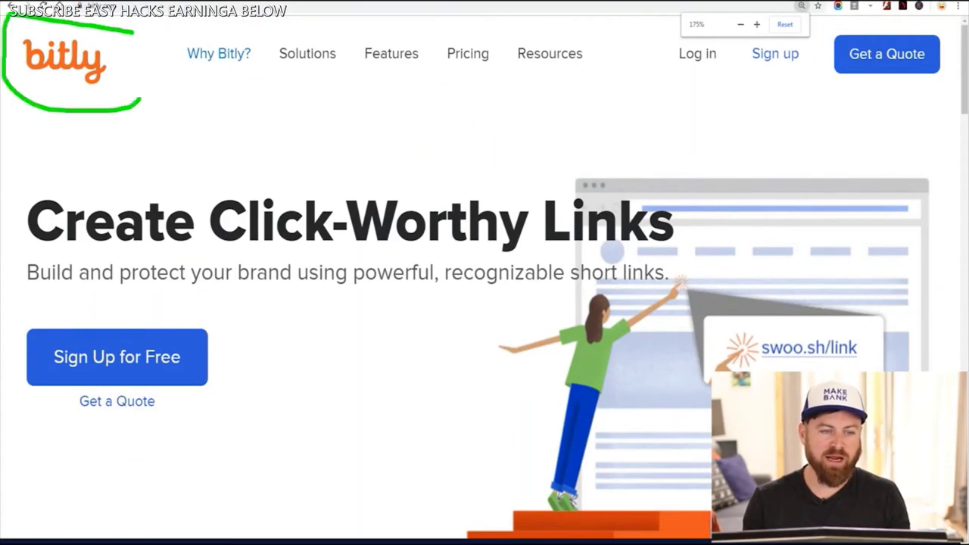
Paste the ClickBank HopLink into Bitly's link shortener and shorten it
scroll(484, 318, "down", 3)
left_click(65, 265)
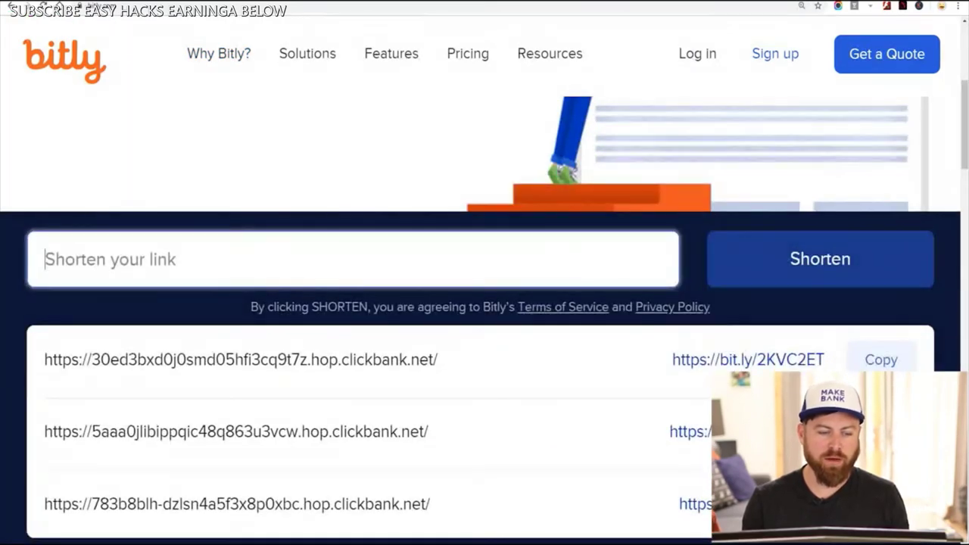
right_click(65, 265)
left_click(91, 331)
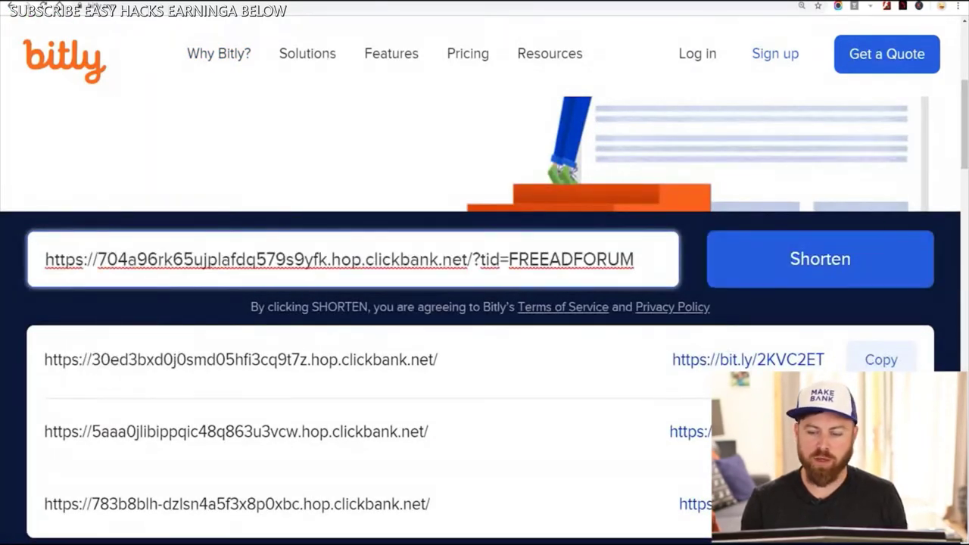
left_click(819, 259)
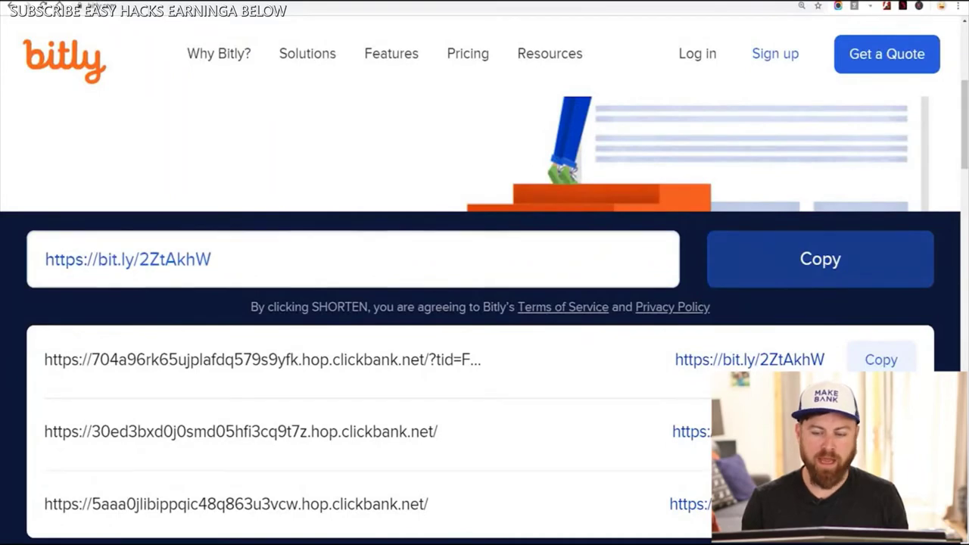
Copy the shortened Bitly link and record it in the Notepad notes under a new "Short link" heading below the ClickBank link
left_click(819, 258)
right_click(163, 259)
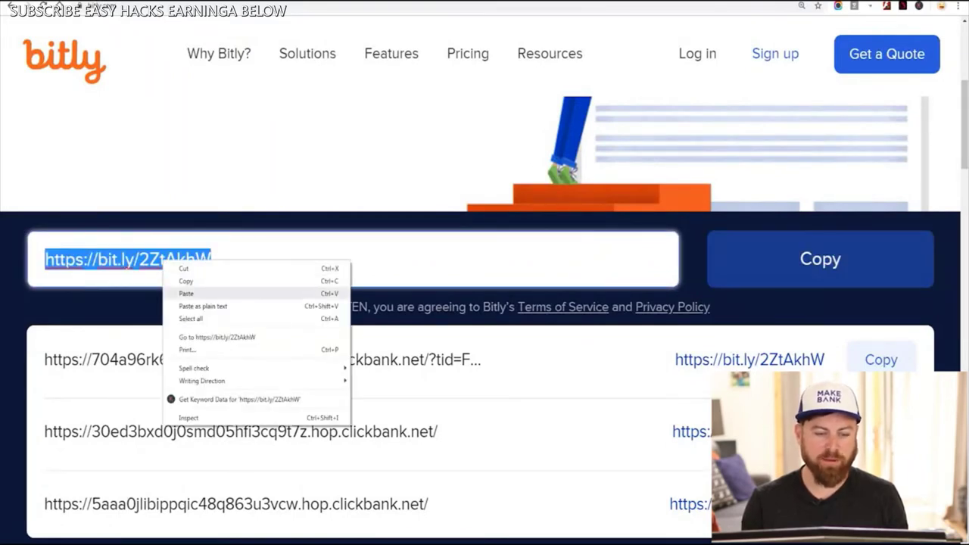
left_click(186, 280)
key("alt+Tab")
key("Return")
type("Short li")
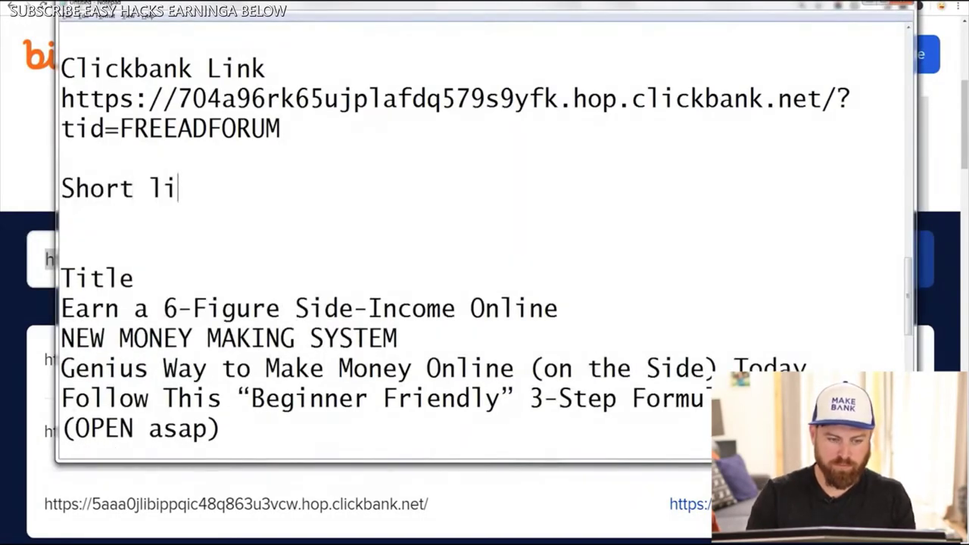
type("nk")
key("Return")
key("ctrl+v")
key("shift+Home")
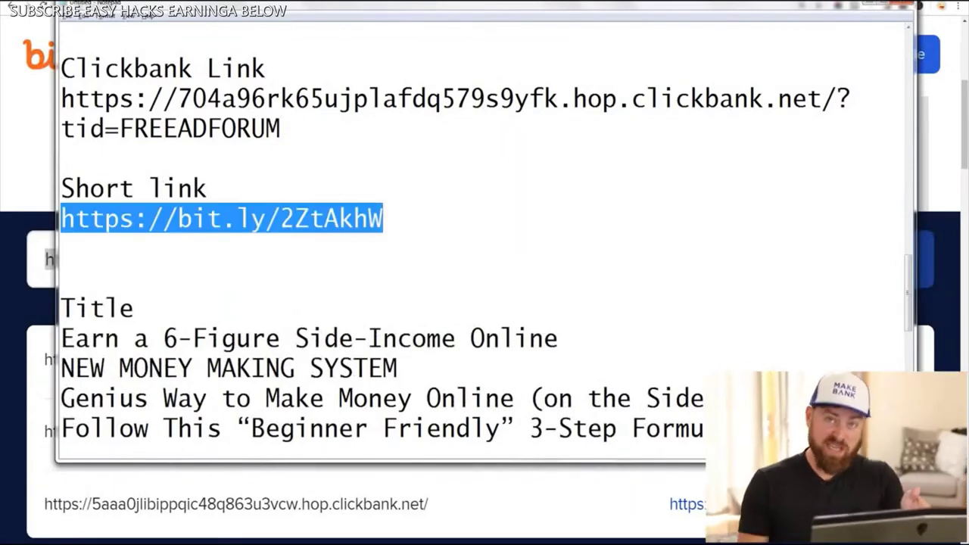
key("alt+Tab")
key("ctrl+Tab")
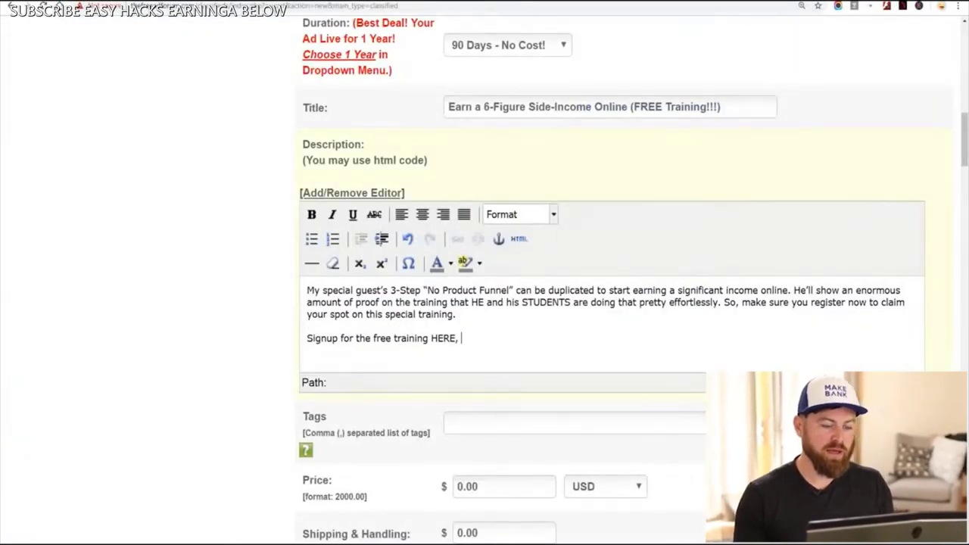
key("ctrl+v")
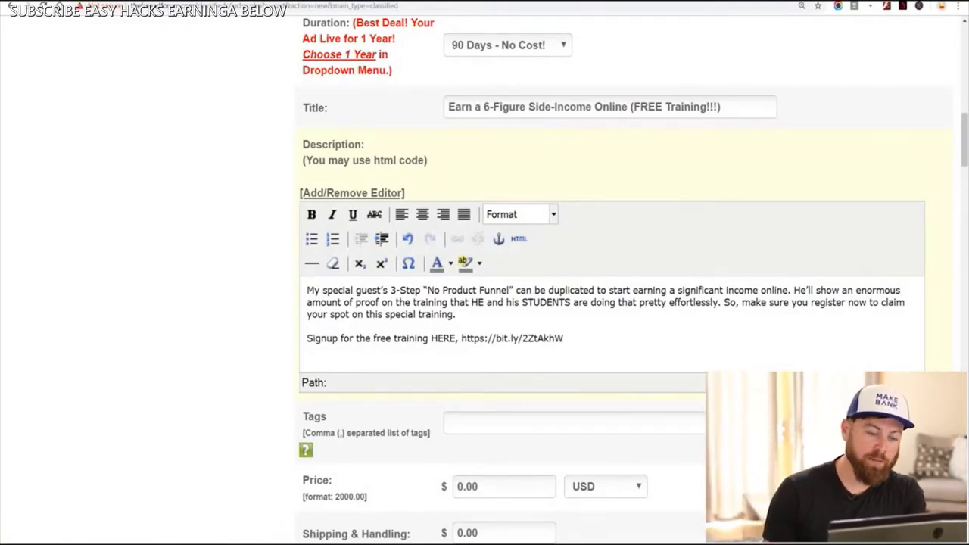
key("ctrl+a")
Enter the ad's tags as "make money,work at home,affiliate marketing"
left_click(449, 423)
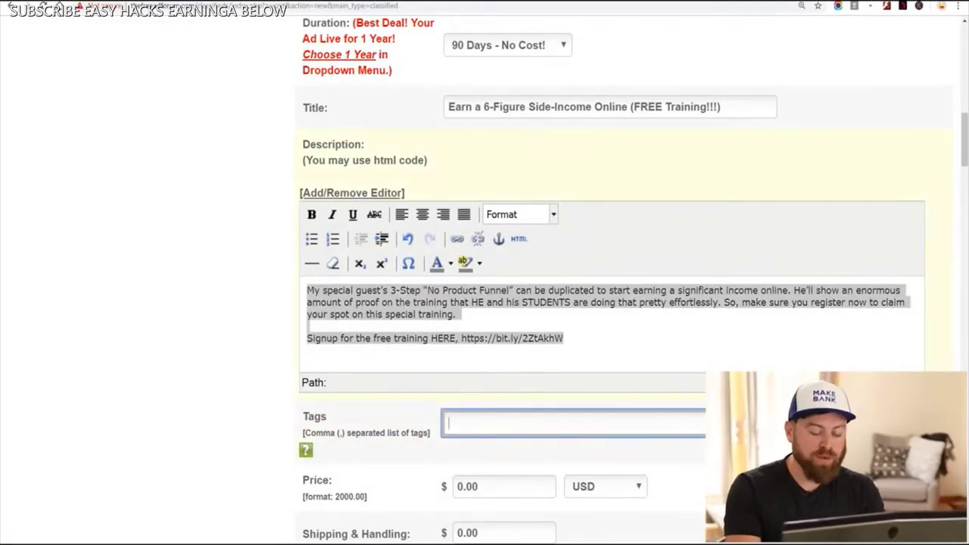
type("make mone")
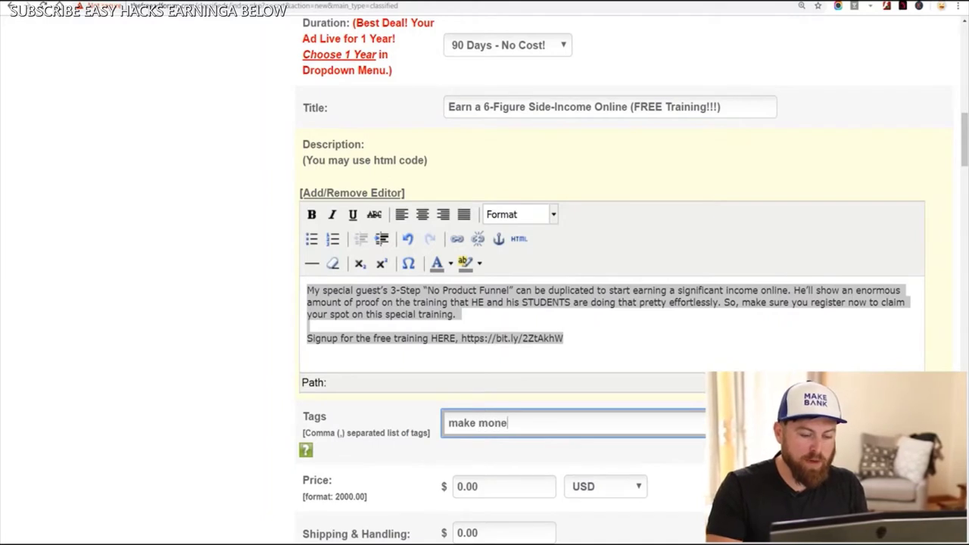
type("y,work at ho")
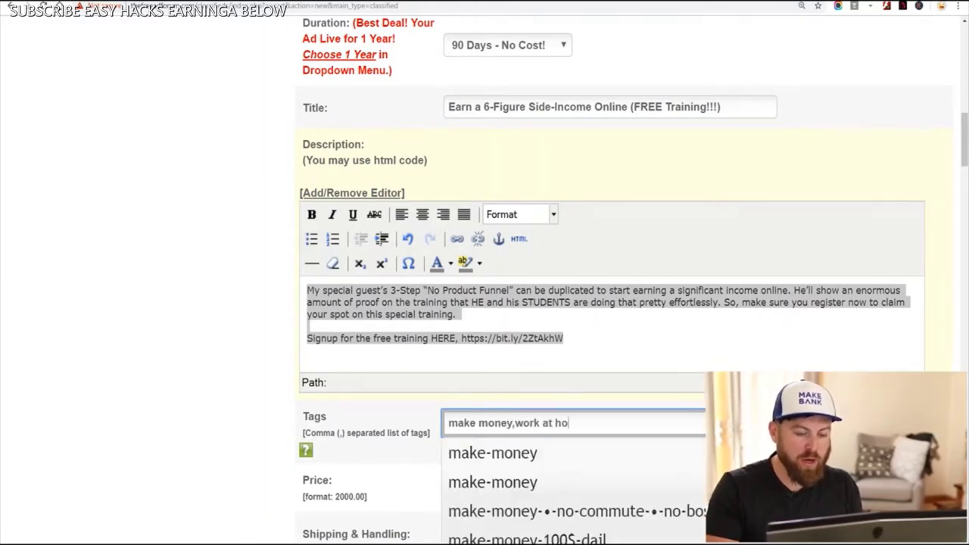
type("me,affil")
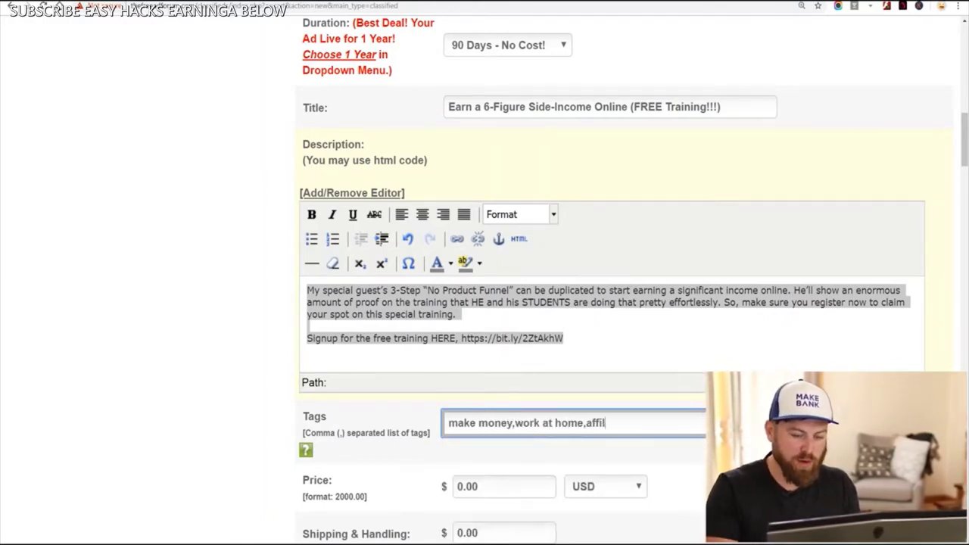
type("iate marketing")
key("Tab")
scroll(612, 272, "down", 2)
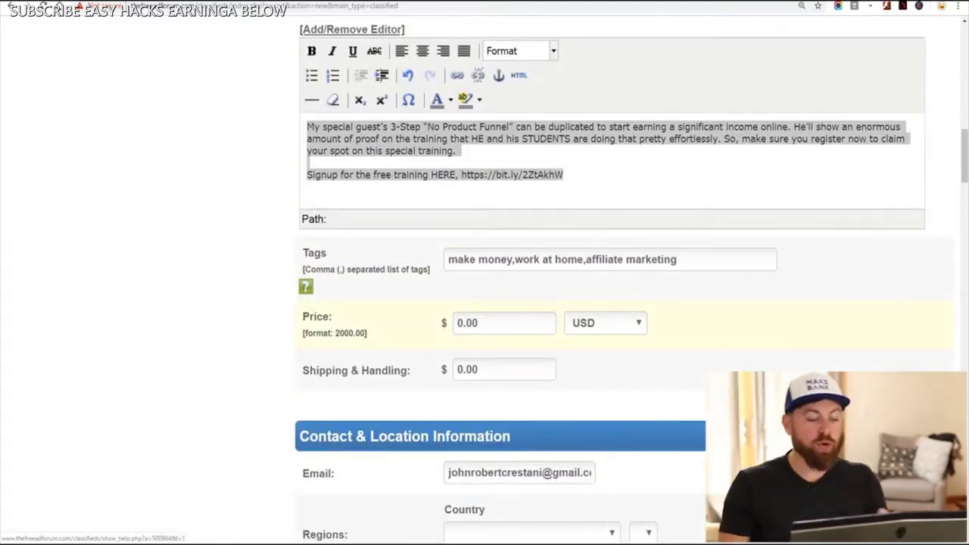
mouse_move(571, 297)
left_mouse_down()
mouse_move(457, 296)
mouse_move(656, 329)
mouse_move(691, 376)
mouse_move(457, 479)
left_mouse_up()
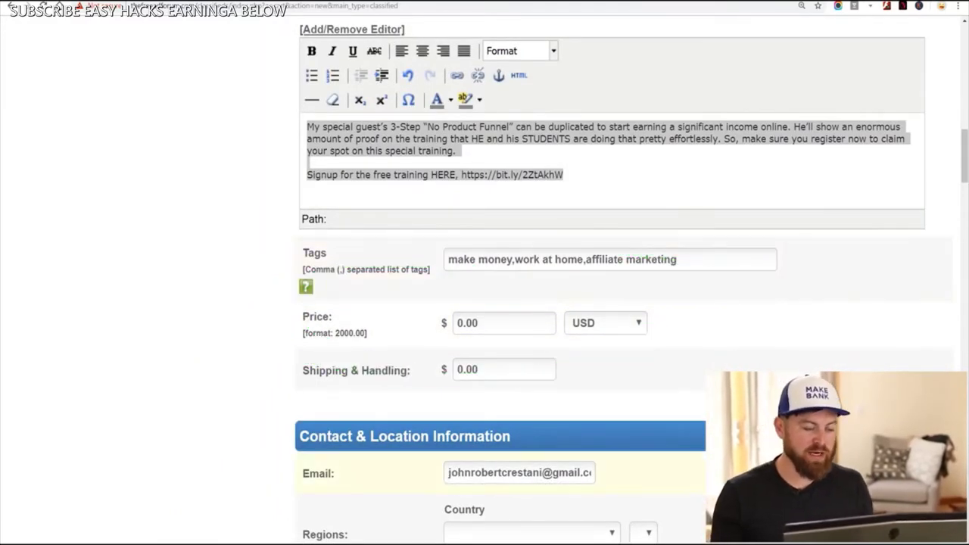
mouse_move(593, 357)
left_mouse_down()
mouse_move(272, 411)
mouse_move(261, 356)
left_mouse_up()
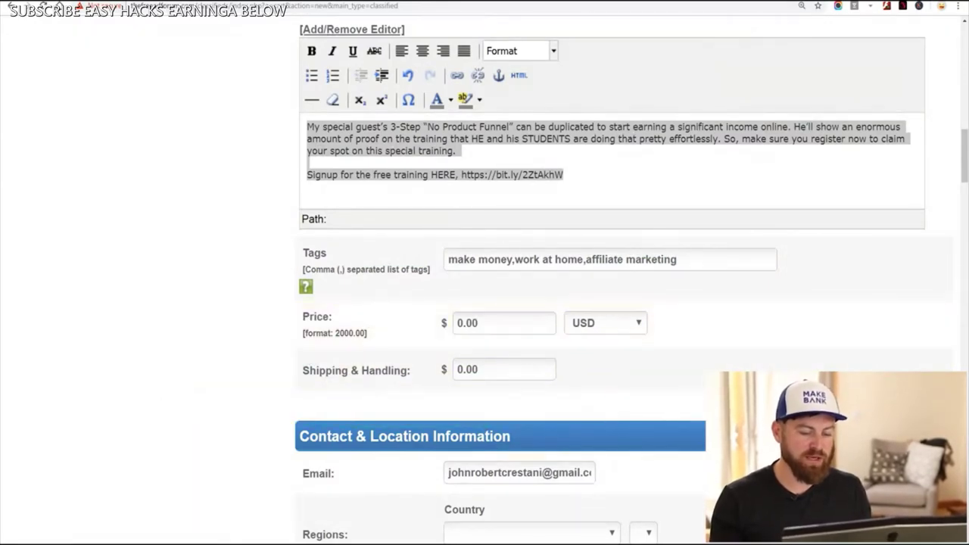
scroll(484, 302, "down", 4)
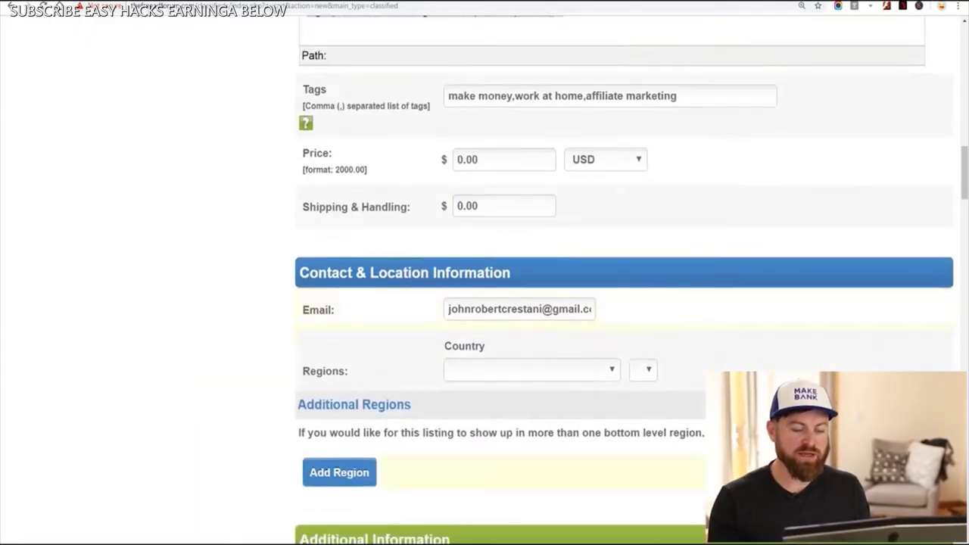
mouse_move(731, 247)
left_mouse_down()
mouse_move(719, 311)
mouse_move(642, 385)
left_mouse_up()
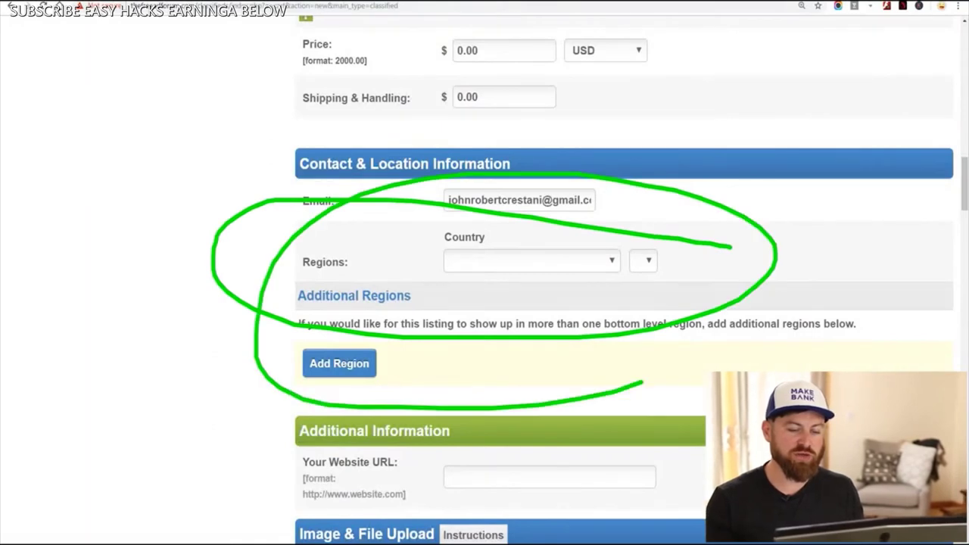
Set the ad's region to United Kingdom as the country and London as the state/province/district
left_click(531, 261)
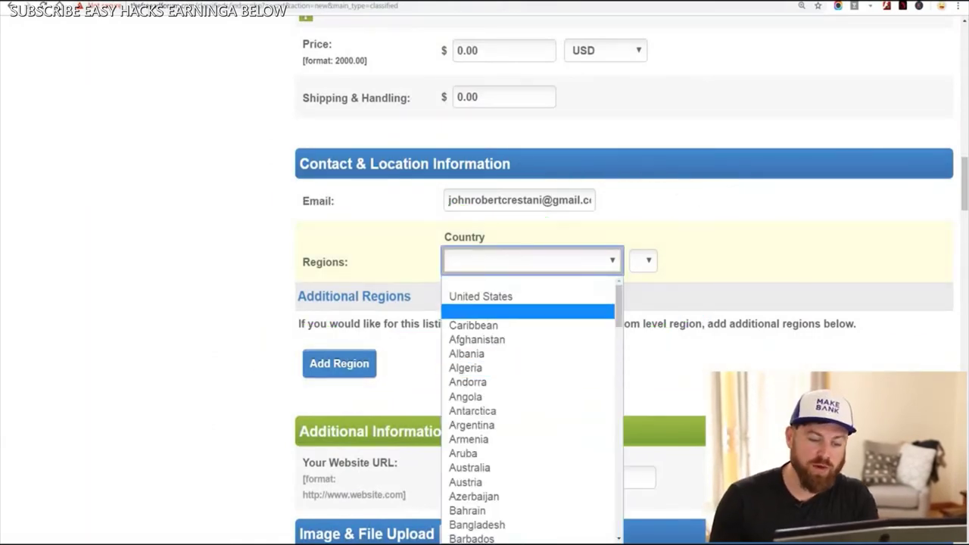
scroll(530, 430, "down", 10)
scroll(492, 477, "down", 1)
left_click(487, 507)
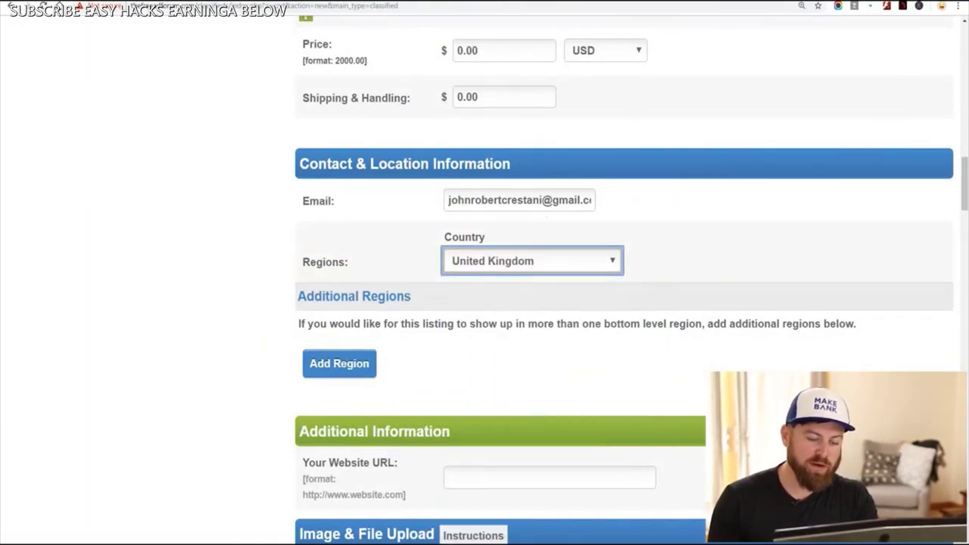
left_click(679, 260)
left_click(659, 462)
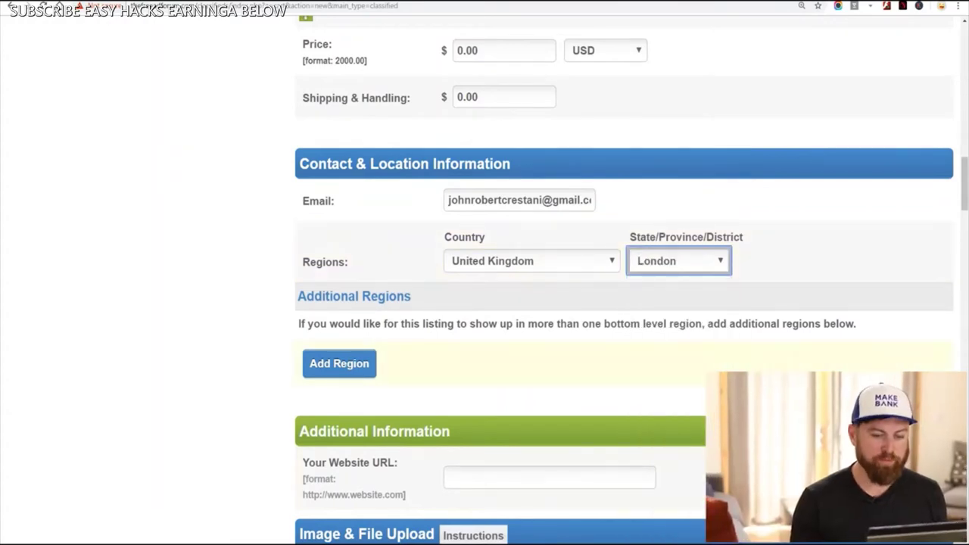
scroll(340, 254, "down", 2)
left_click(339, 254)
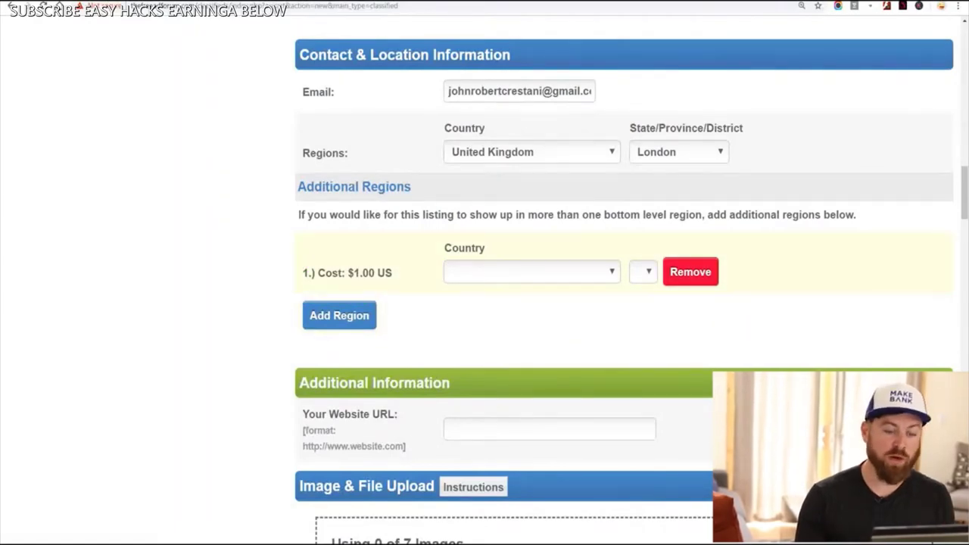
left_click(691, 272)
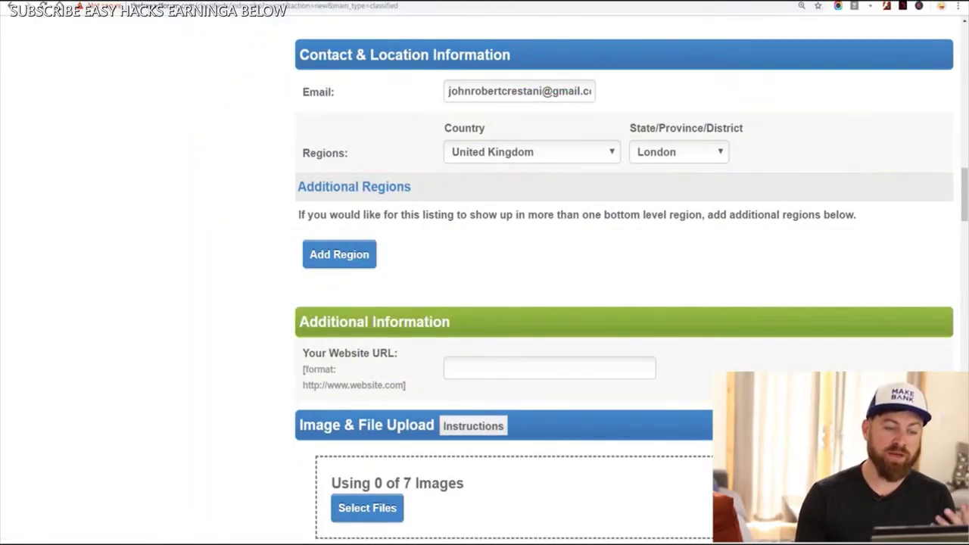
scroll(549, 273, "down", 2)
left_click(549, 204)
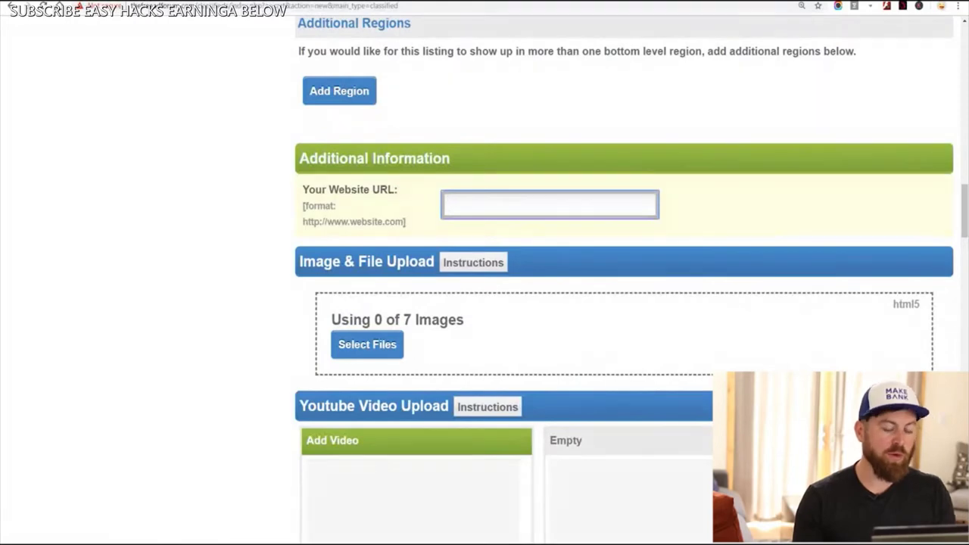
key("ctrl+v")
key("ctrl+z")
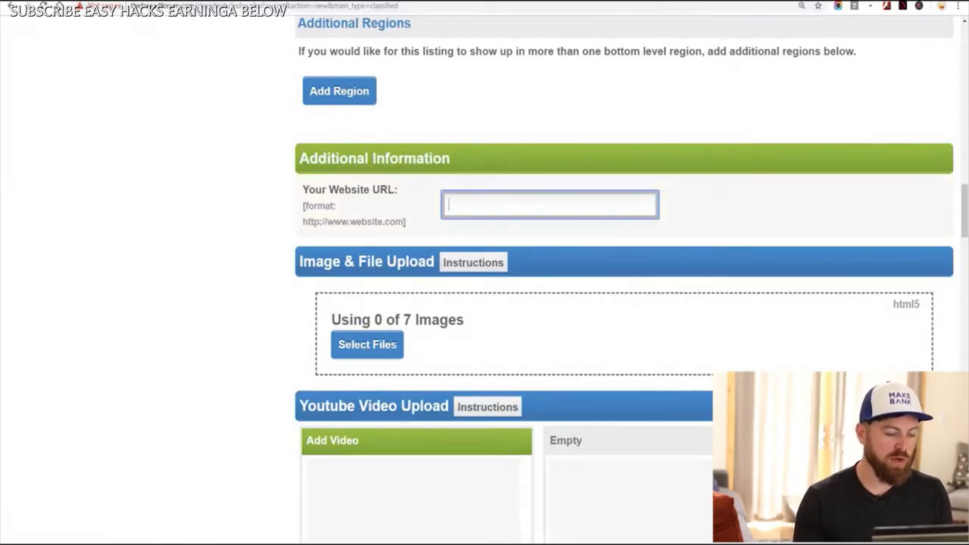
key("alt+Tab")
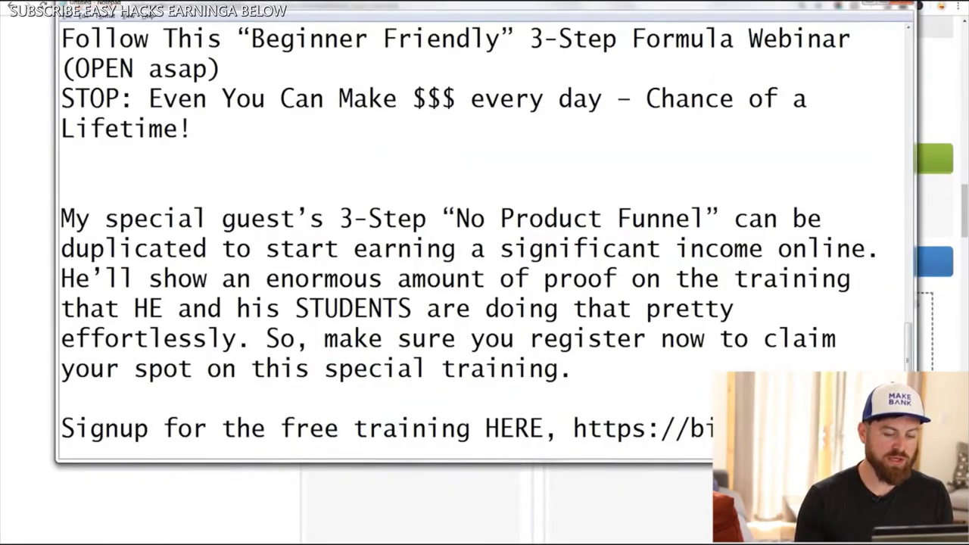
left_click_drag(573, 428, 895, 428)
key("ctrl+c")
key("alt+Tab")
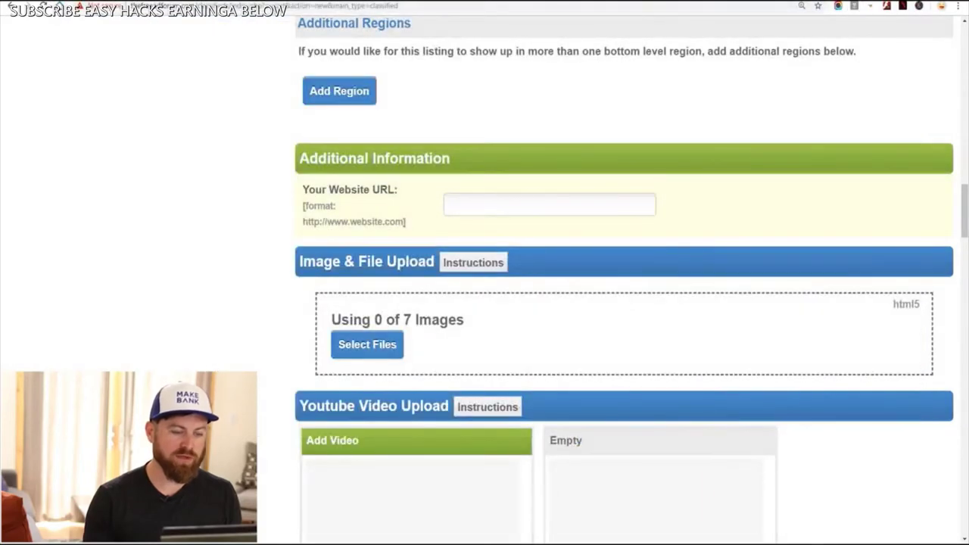
key("ctrl+v")
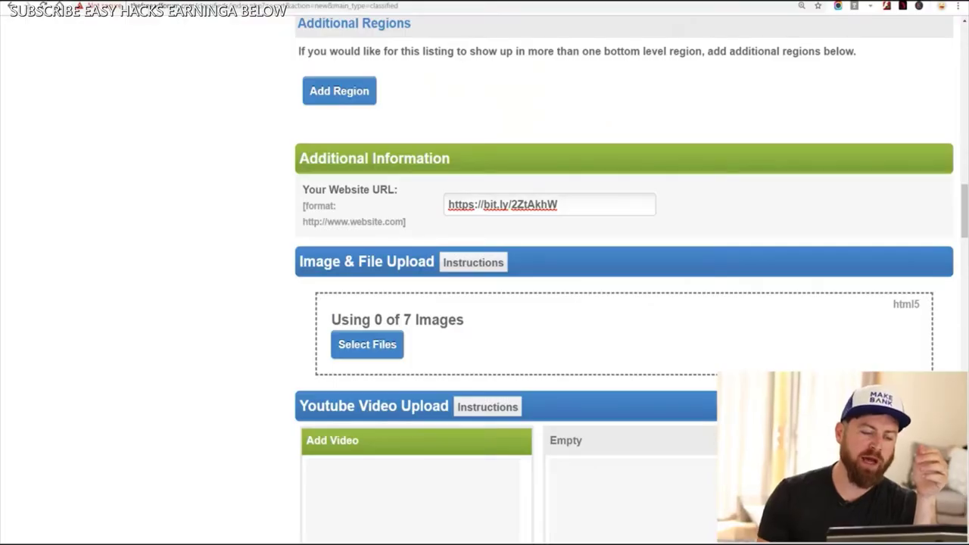
Open Google in the Bitly browser tab and search for images of "work at home"
scroll(624, 303, "down", 2)
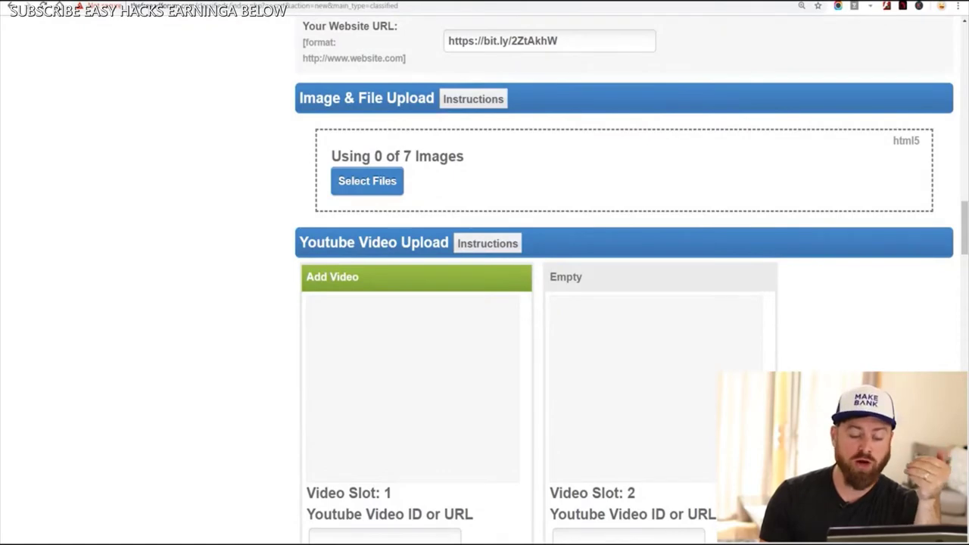
scroll(624, 302, "down", 1)
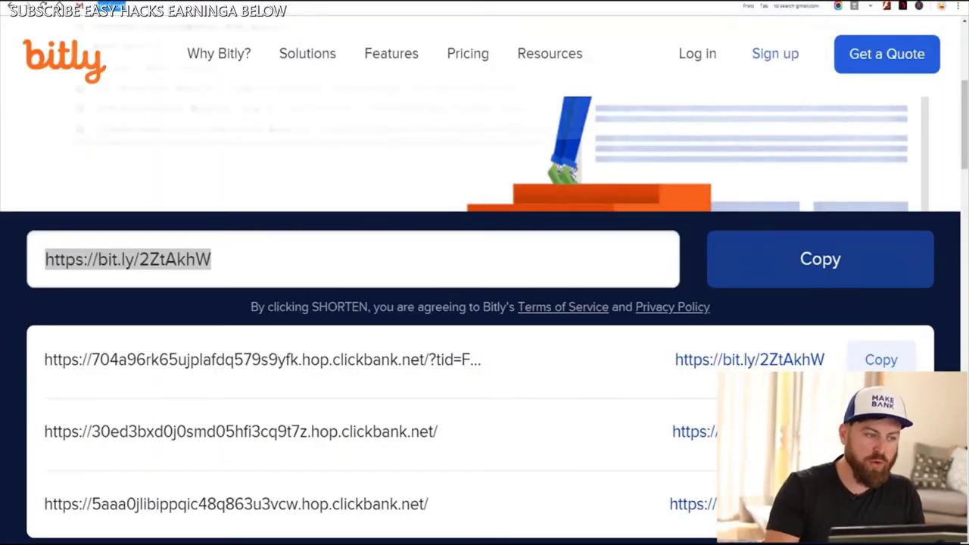
type("google")
key("Return")
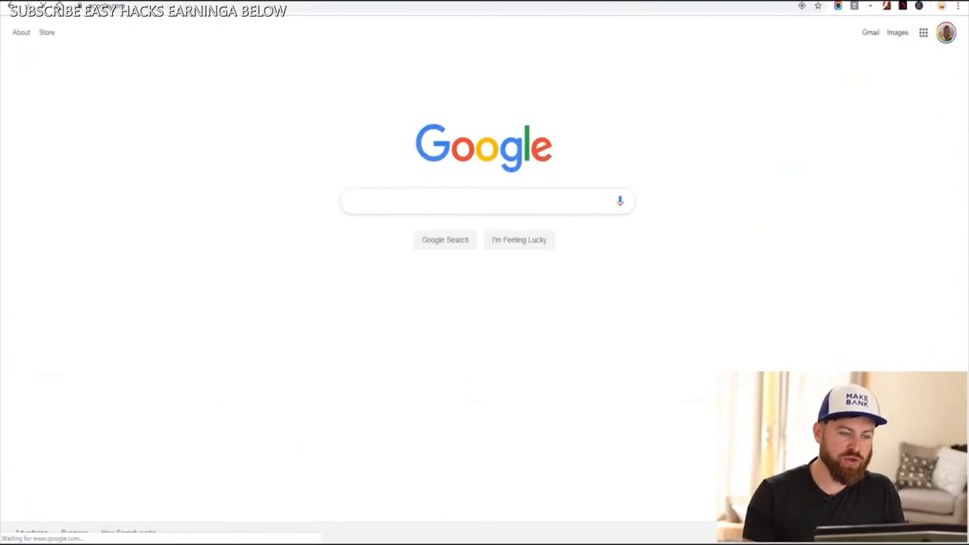
type("work at home")
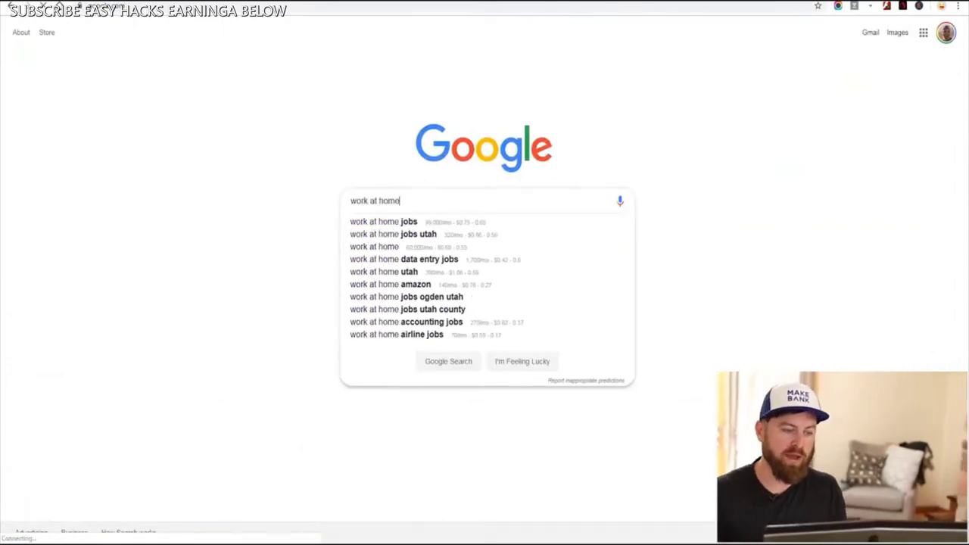
key("Return")
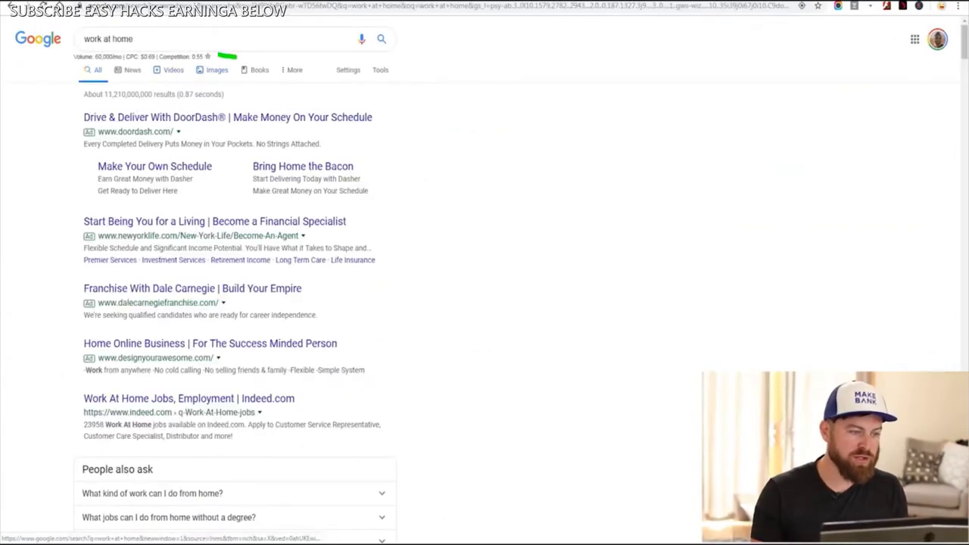
left_click(216, 70)
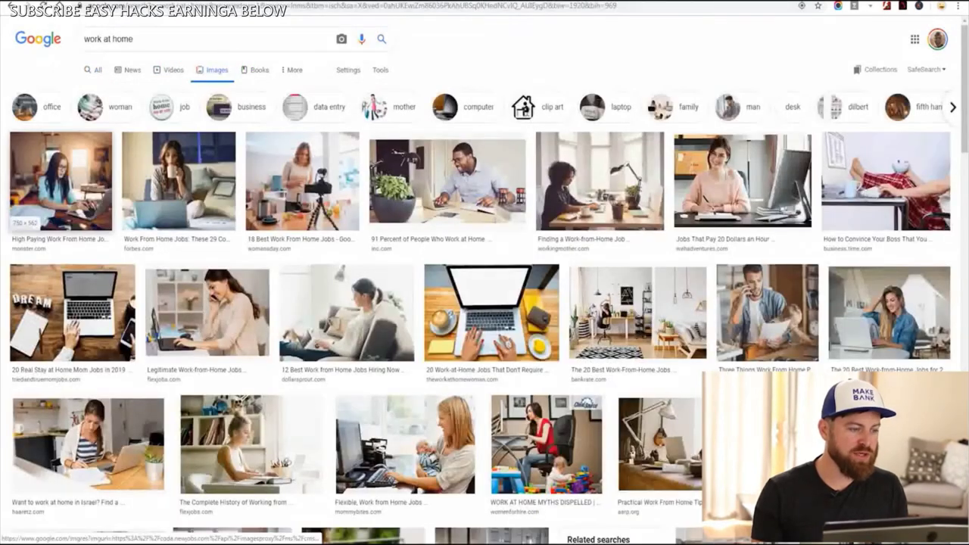
Copy the image address of the Monster.com photo of a woman at a laptop and submit it as the ad's image upload file
left_click(60, 182)
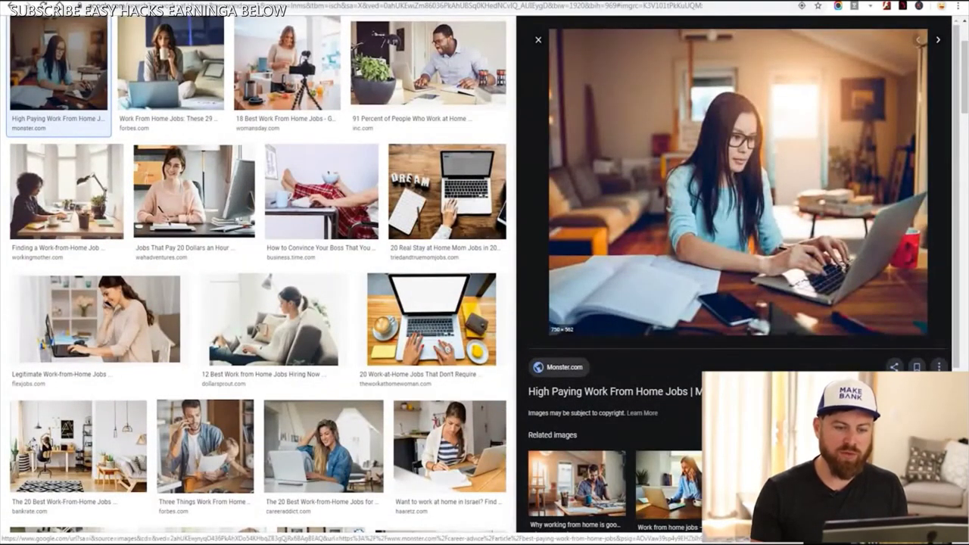
right_click(650, 102)
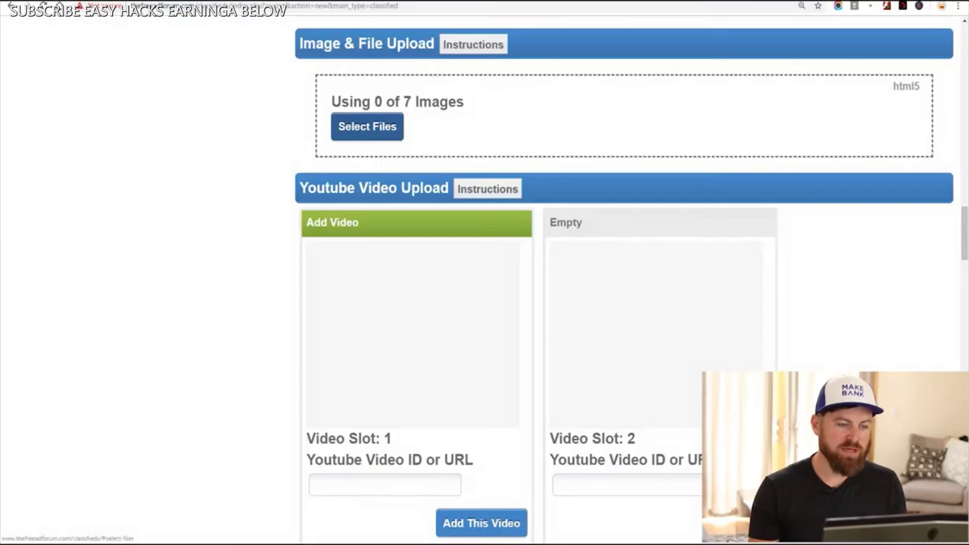
left_click(368, 126)
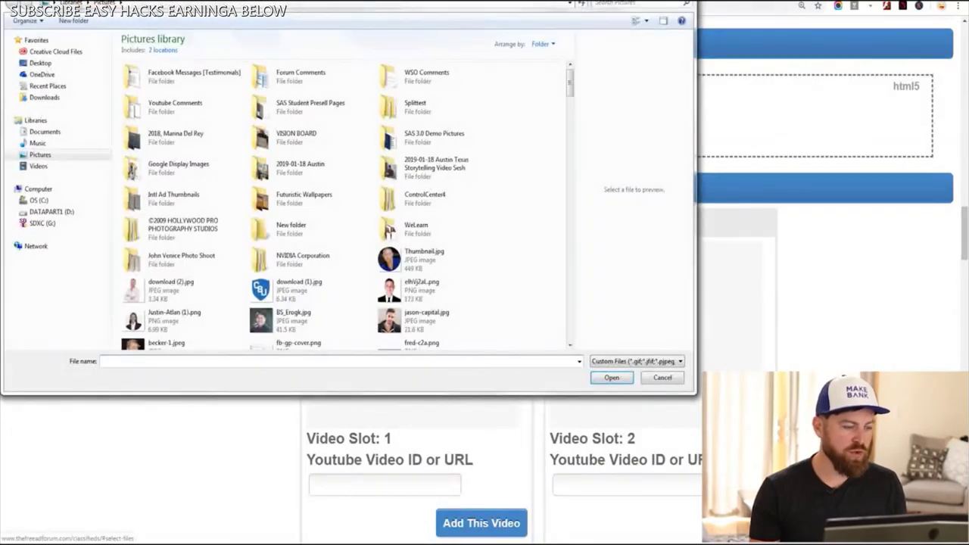
right_click(170, 363)
left_click(201, 405)
key("ctrl+a")
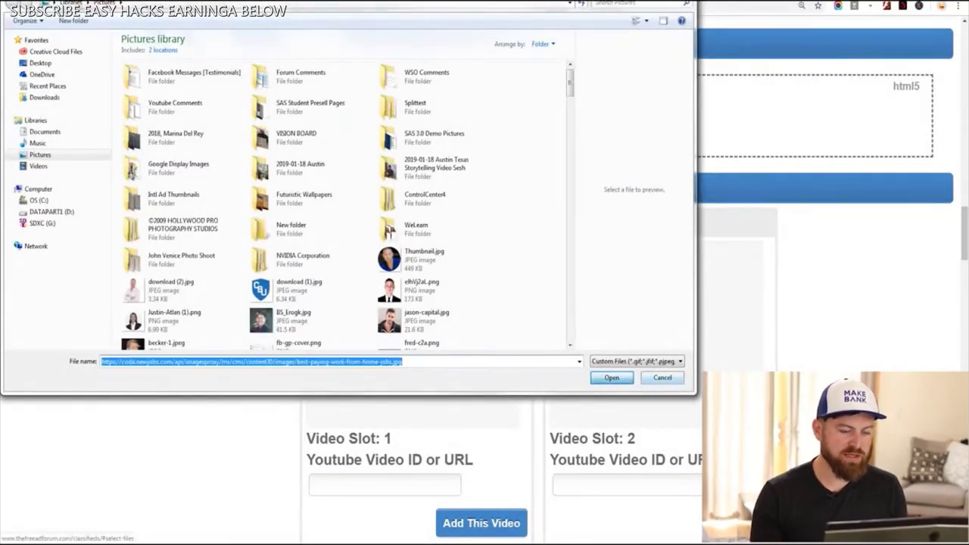
key("Return")
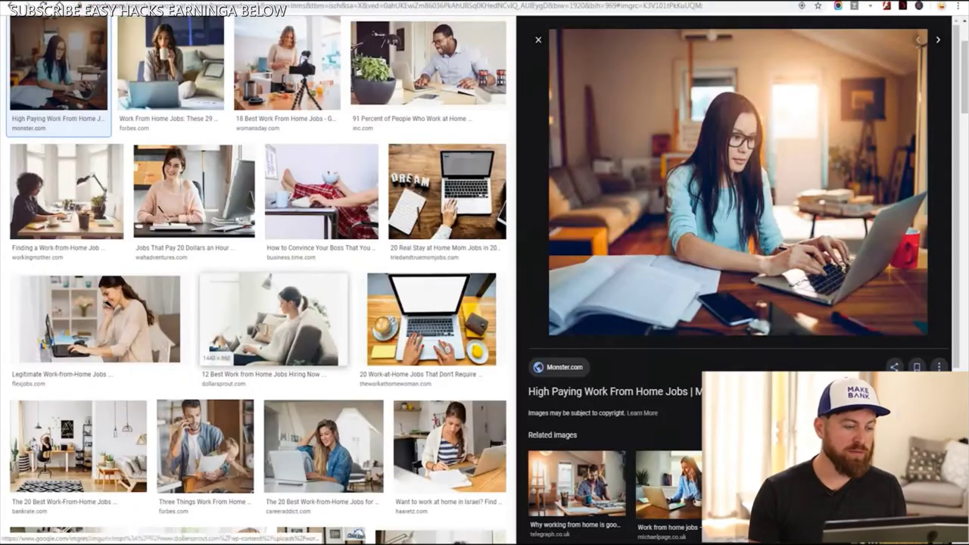
Copy the image address of the Inc.com photo of a man at a laptop and submit it as the ad's second image upload file
left_click(428, 64)
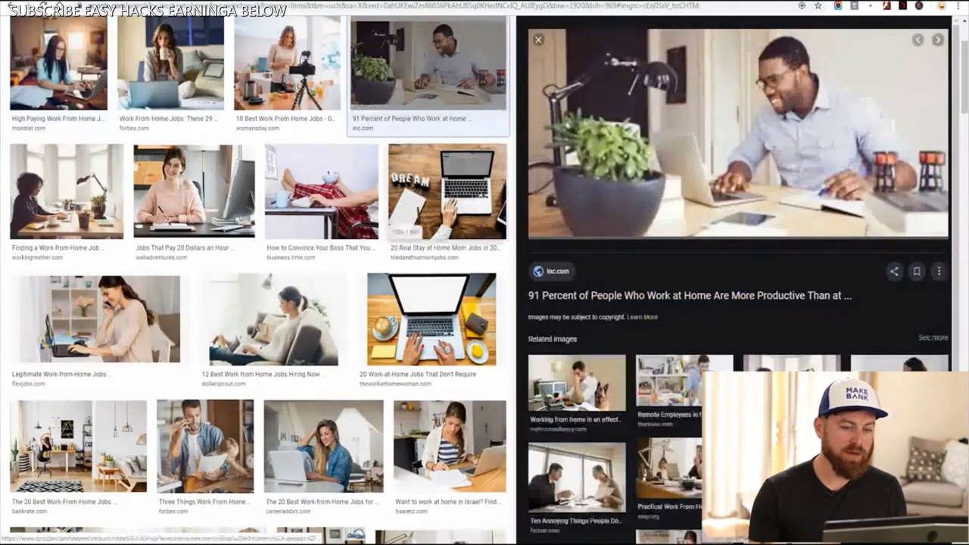
right_click(770, 98)
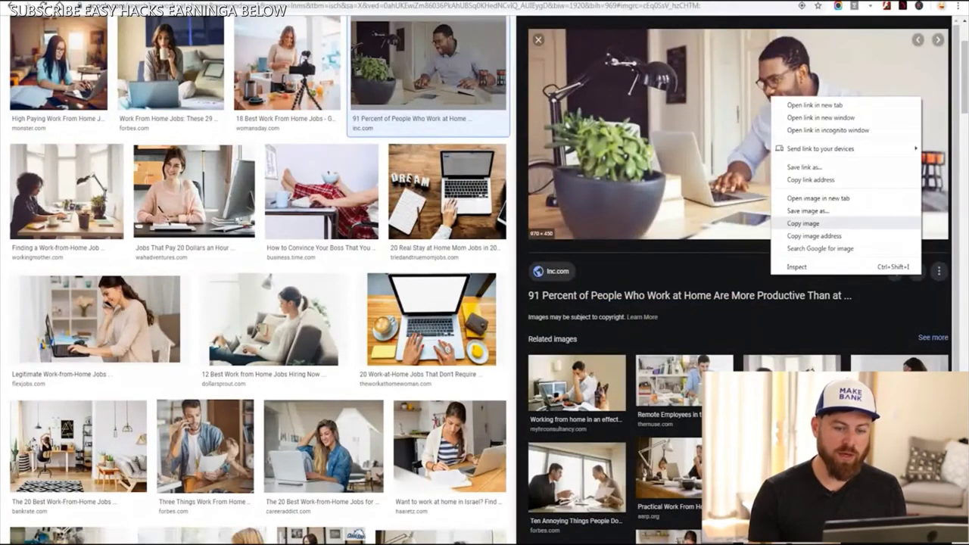
left_click_drag(756, 256, 841, 227)
key("Escape")
right_click(755, 118)
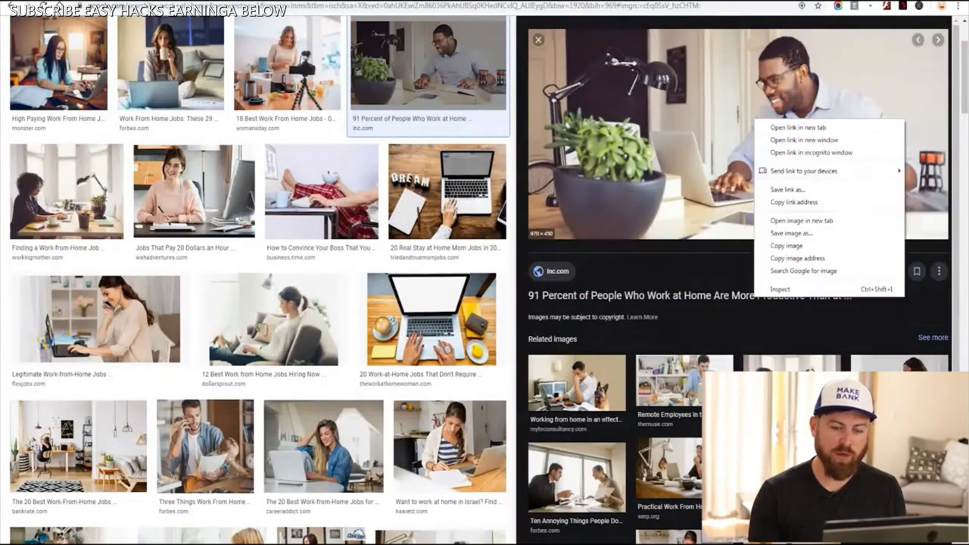
left_click(799, 257)
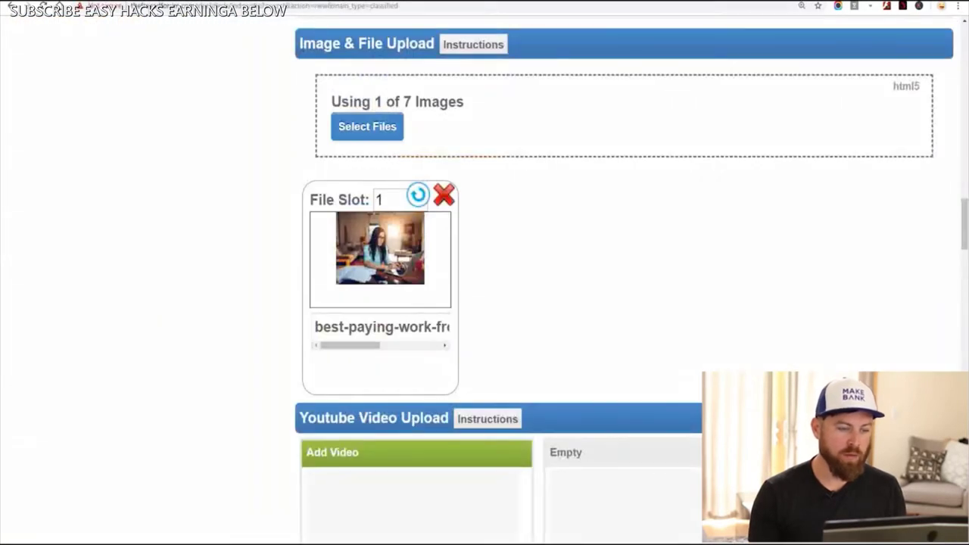
left_click(367, 126)
key("ctrl+v")
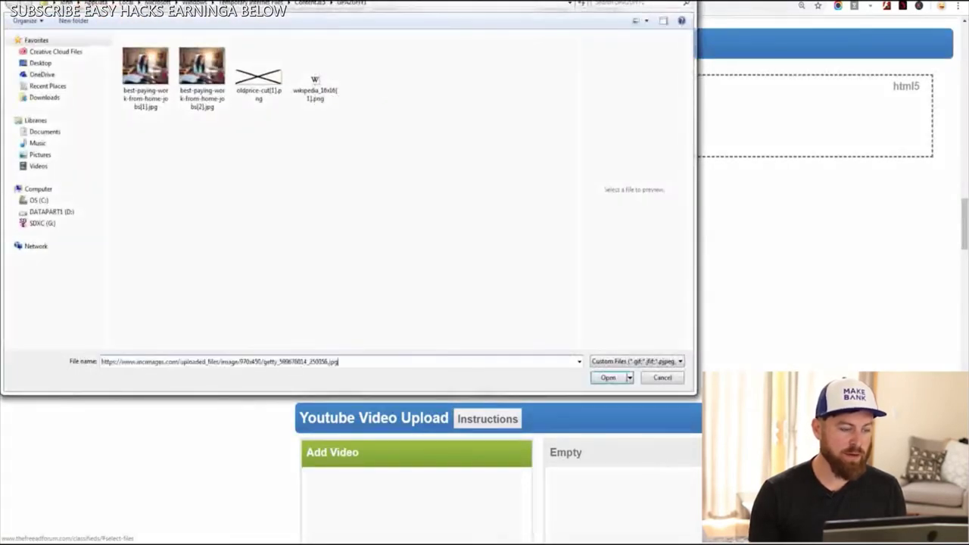
key("Return")
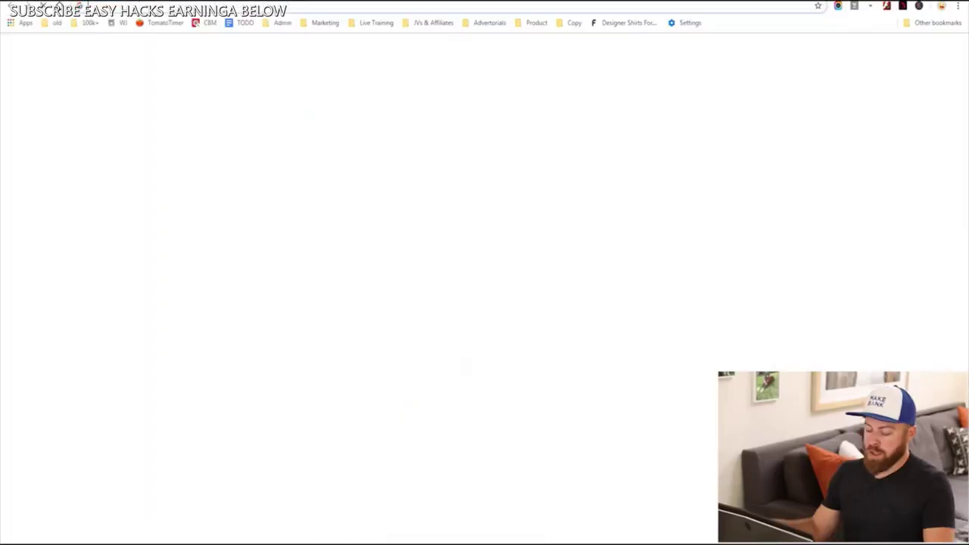
Open YouTube and go to the signed-in account's own channel page
type("you")
key("Return")
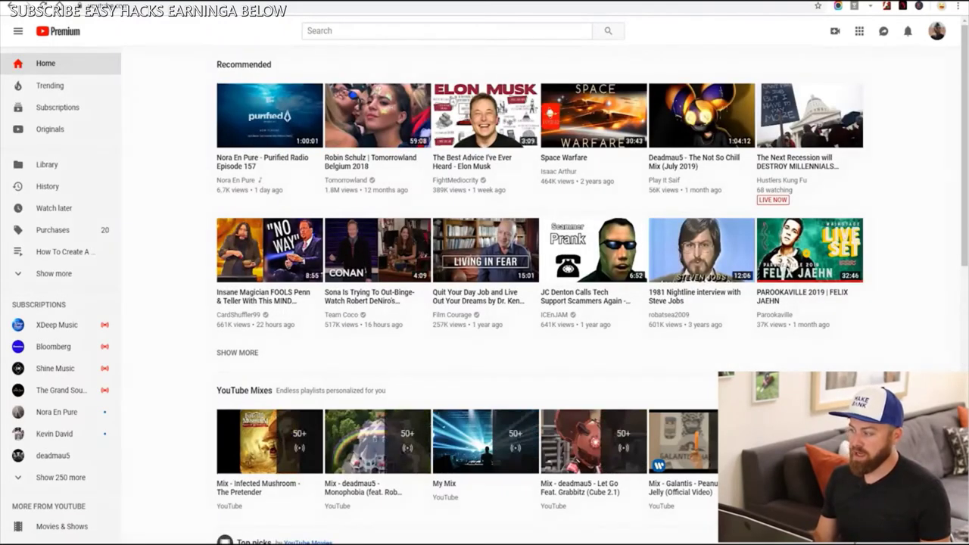
left_click(937, 31)
left_click(850, 101)
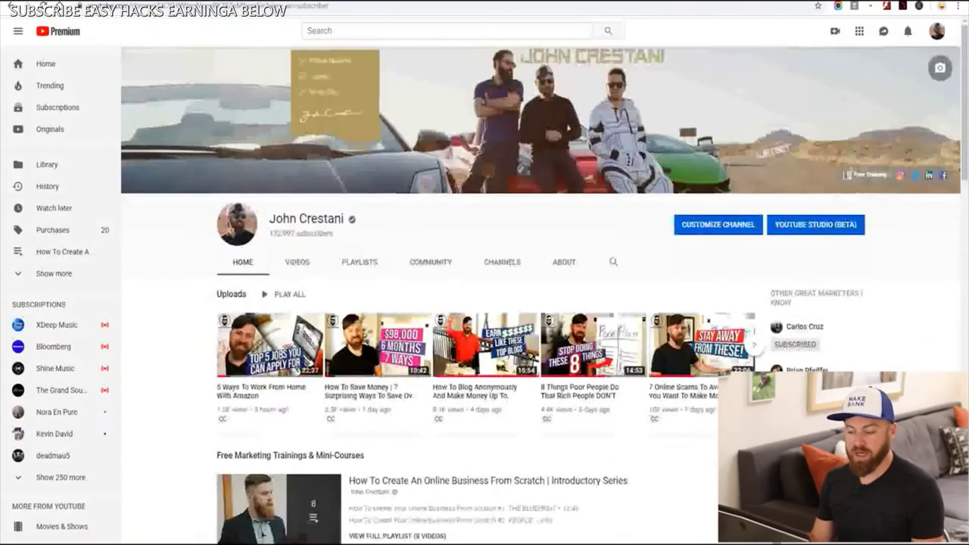
scroll(484, 303, "down", 1)
scroll(484, 303, "up", 1)
scroll(484, 302, "down", 1)
scroll(484, 302, "up", 1)
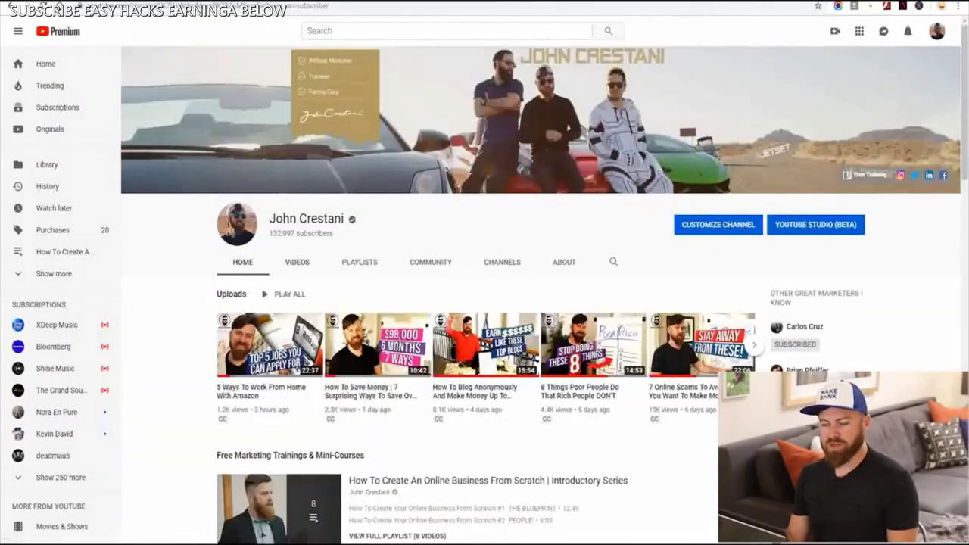
Show the channel's uploaded videos and sort them by most popular
left_click(297, 262)
left_click(298, 262)
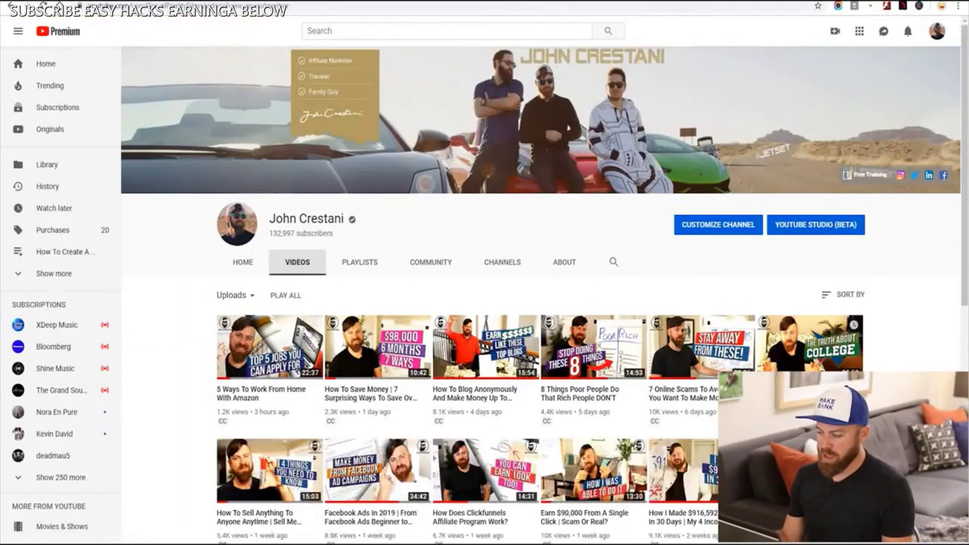
left_click(844, 295)
left_click(814, 324)
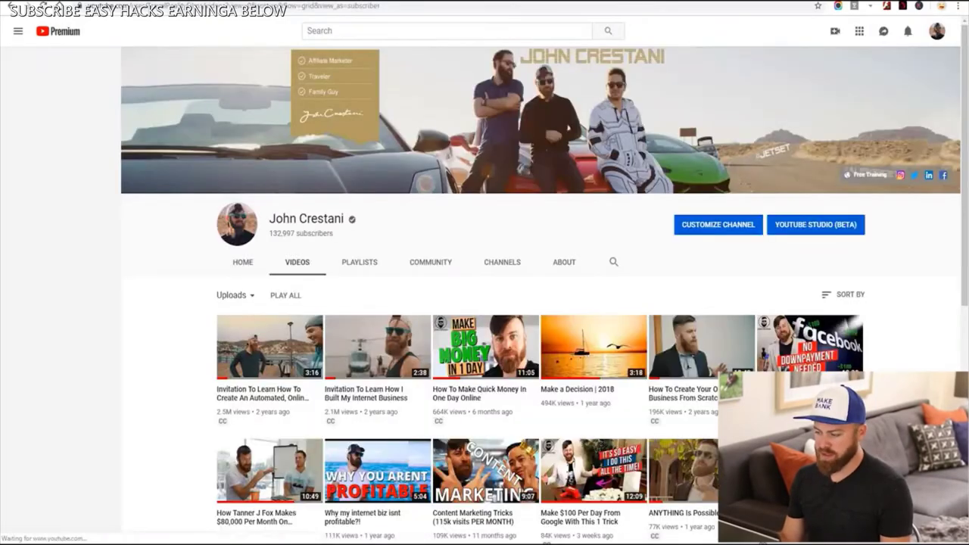
left_click(842, 295)
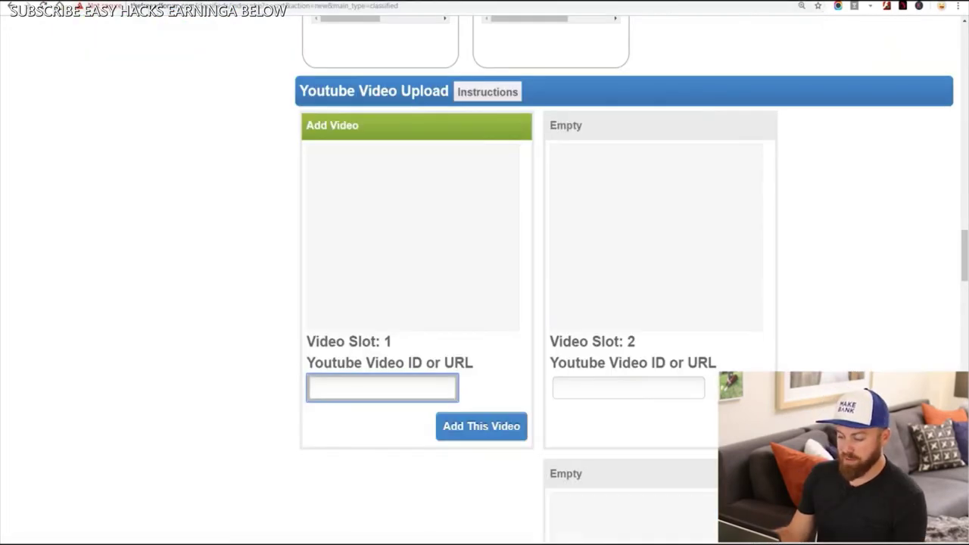
Paste the copied YouTube URL ending in watch?v=XhkaB5OcT0E into the ad's video slot 1 and add the video
right_click(369, 387)
left_click(389, 456)
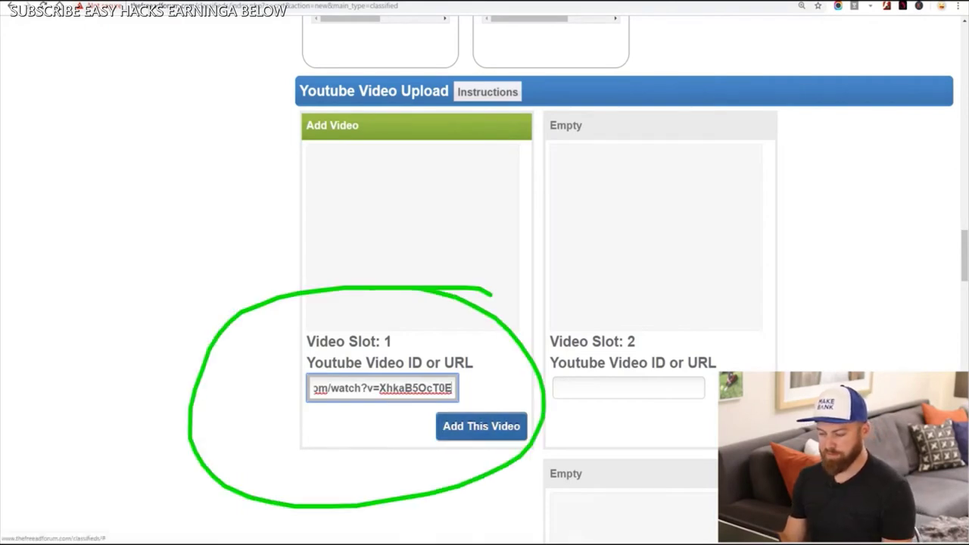
left_click(481, 426)
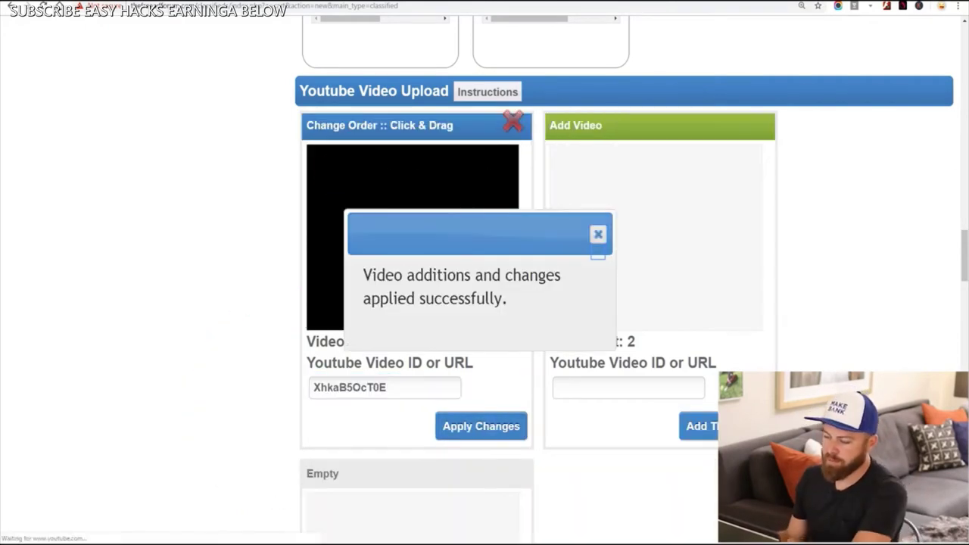
left_click(481, 426)
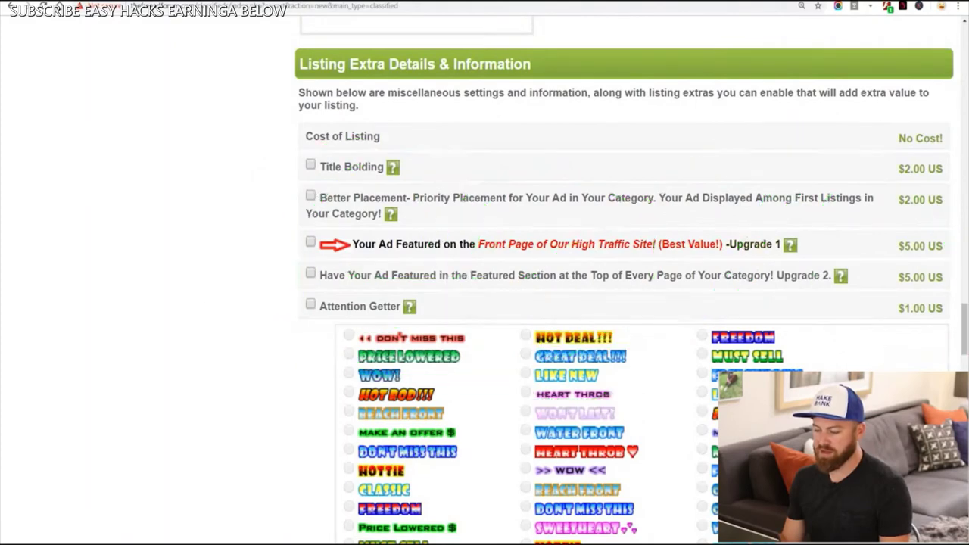
Leave all paid listing extras unselected and continue to the next step of the ad listing
scroll(484, 303, "down", 3)
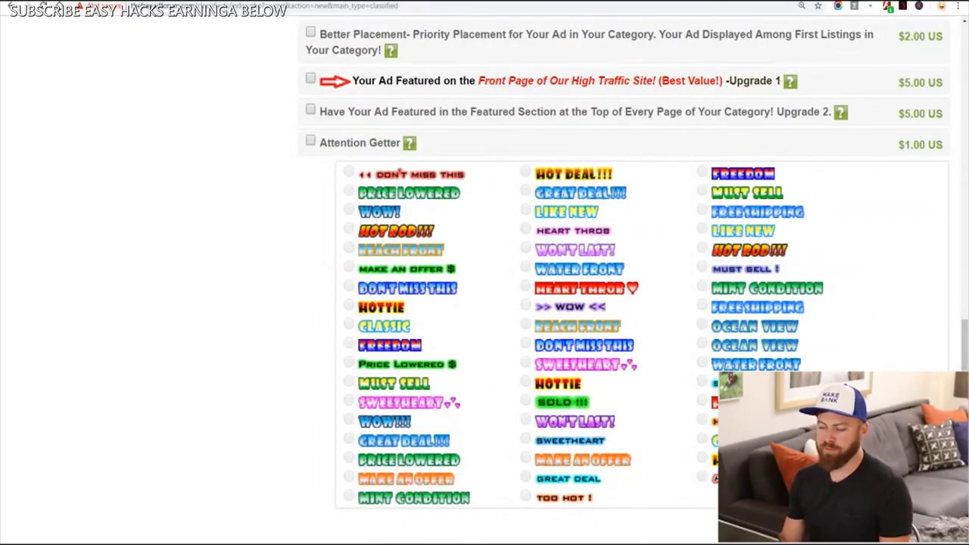
scroll(484, 302, "down", 3)
scroll(485, 303, "down", 5)
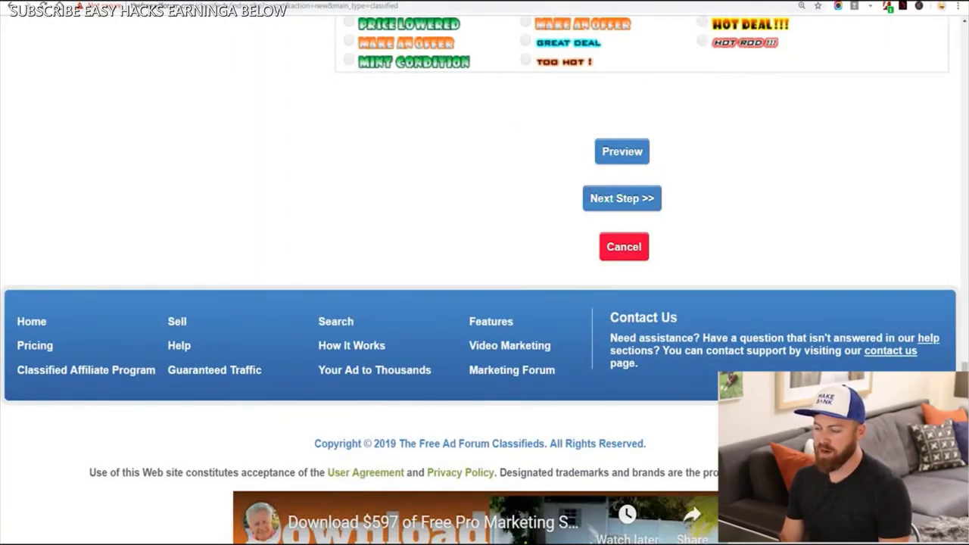
left_click(622, 199)
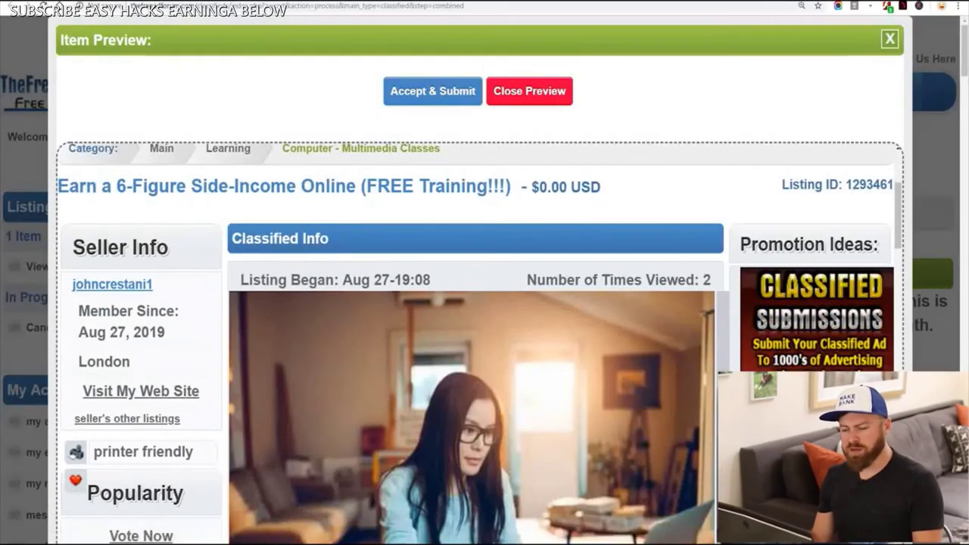
Review the ad preview's images, video, description and signup link, and accept and submit the ad
scroll(477, 341, "down", 3)
scroll(477, 341, "up", 3)
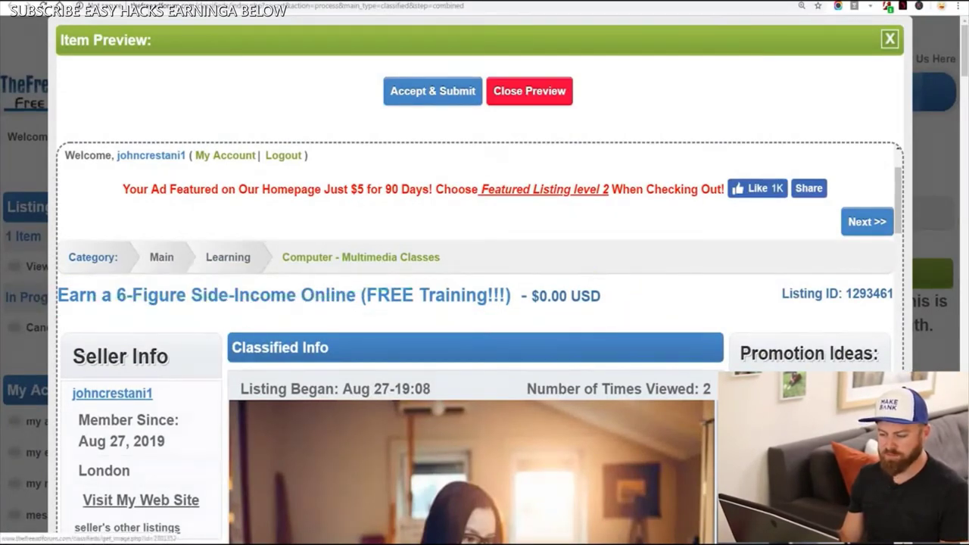
scroll(476, 340, "down", 10)
scroll(477, 340, "up", 5)
scroll(477, 341, "down", 4)
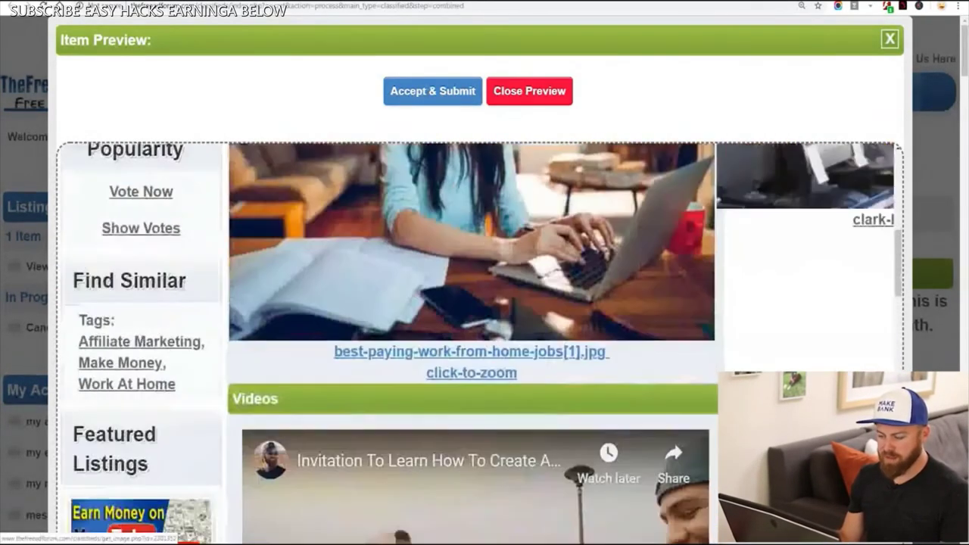
scroll(477, 341, "down", 3)
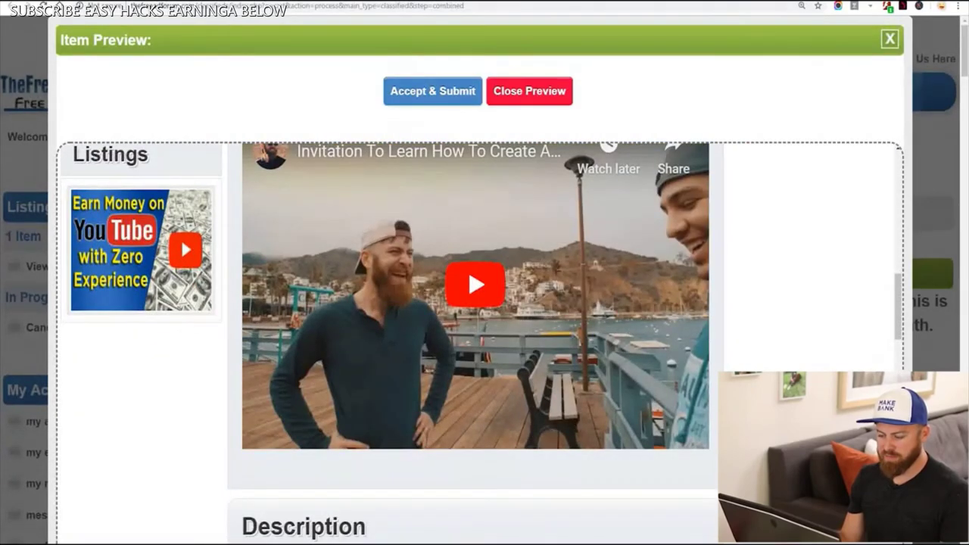
scroll(477, 340, "down", 6)
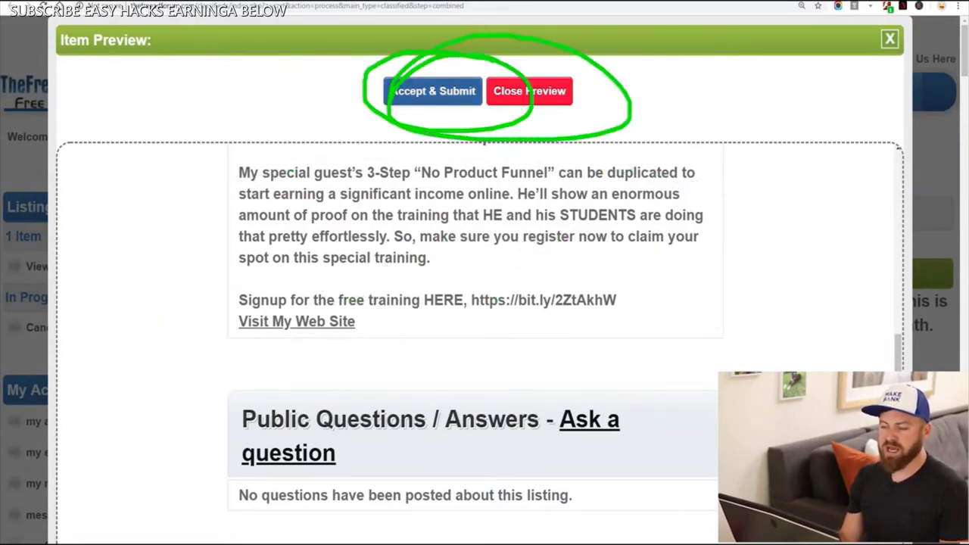
left_click(432, 91)
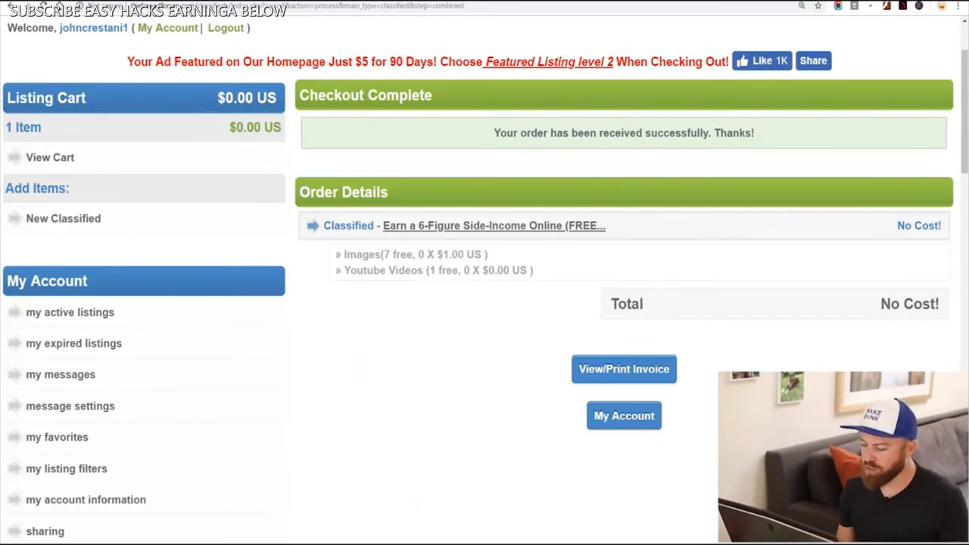